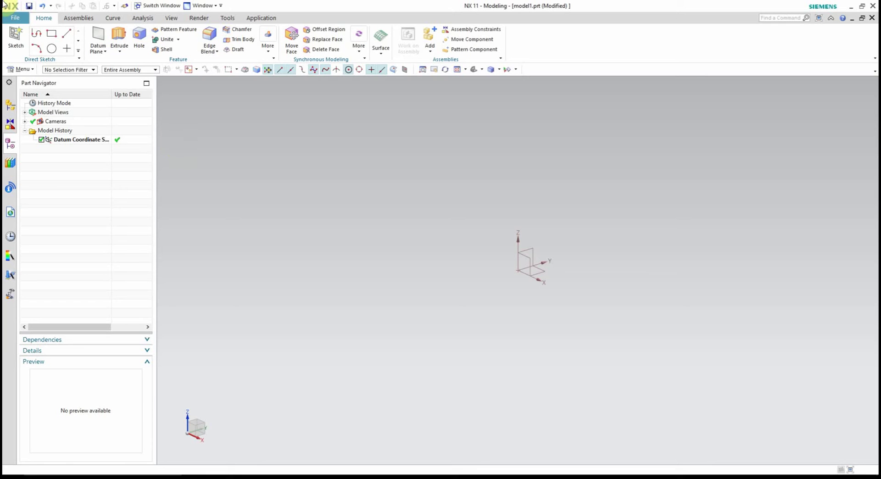
Step: On the default plane, draw a centre rectangle 150 wide and 100 high at the origin, then finish Sketch (1)
click(23, 39)
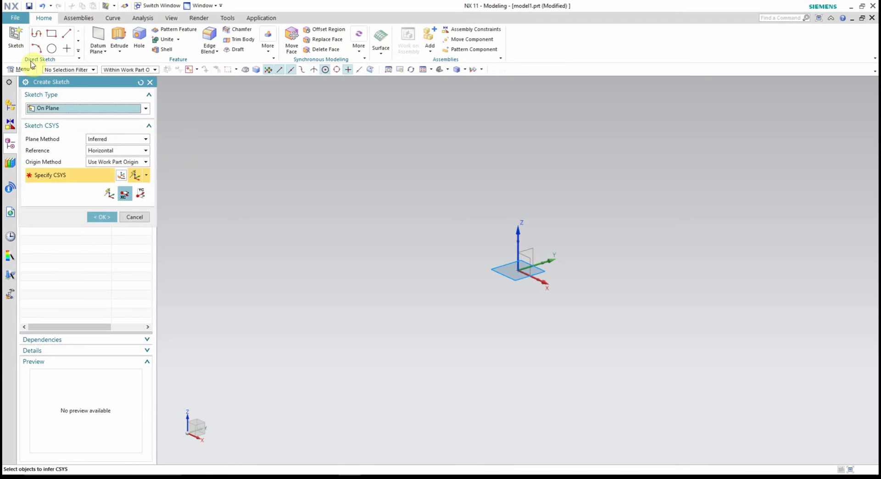
click(102, 216)
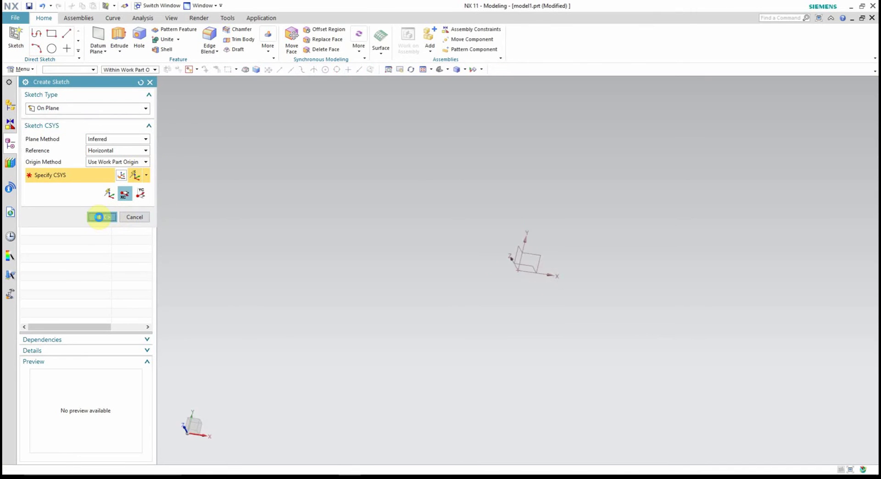
click(72, 34)
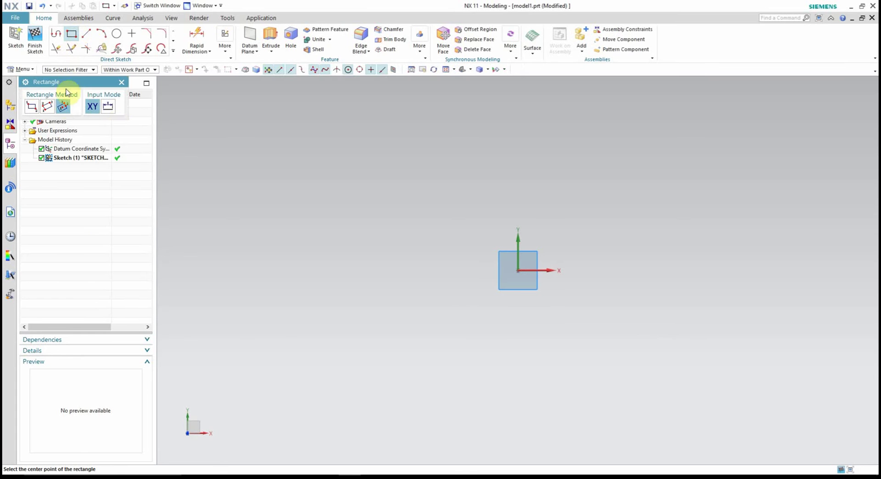
click(517, 269)
text(50)
key(Tab)
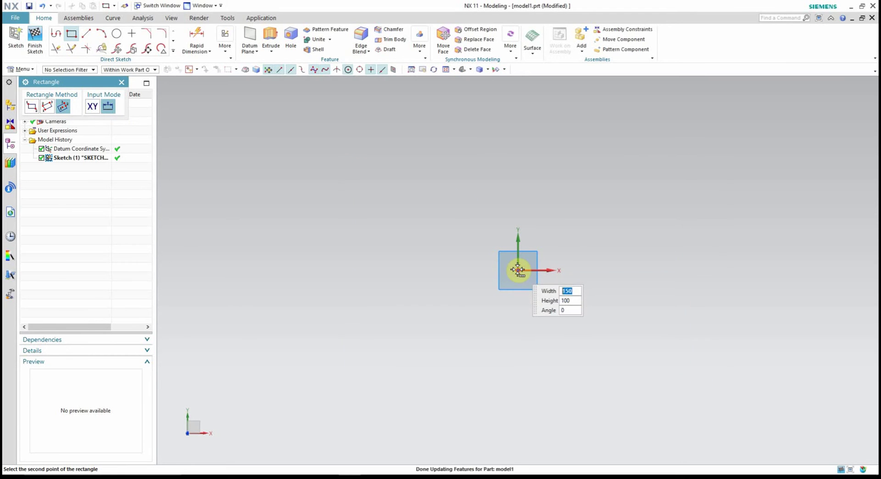
key(Return)
click(35, 37)
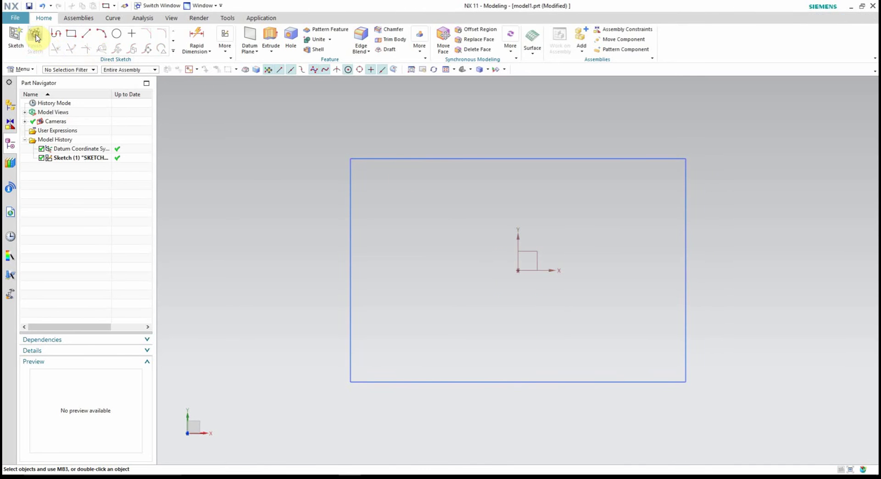
Step: Extrude Sketch (1) to an end distance of 10 mm
click(76, 158)
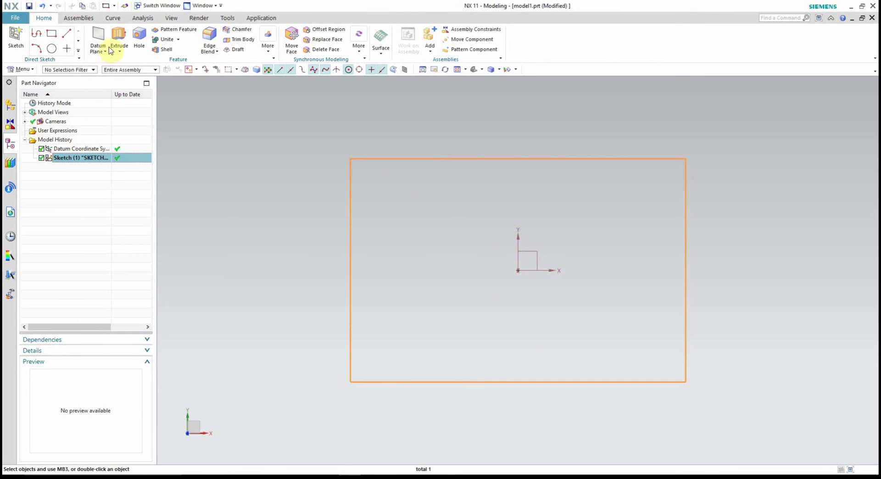
click(118, 36)
mouse_move(251, 326)
middle_down()
mouse_move(239, 271)
mouse_move(228, 288)
middle_up()
text(1)
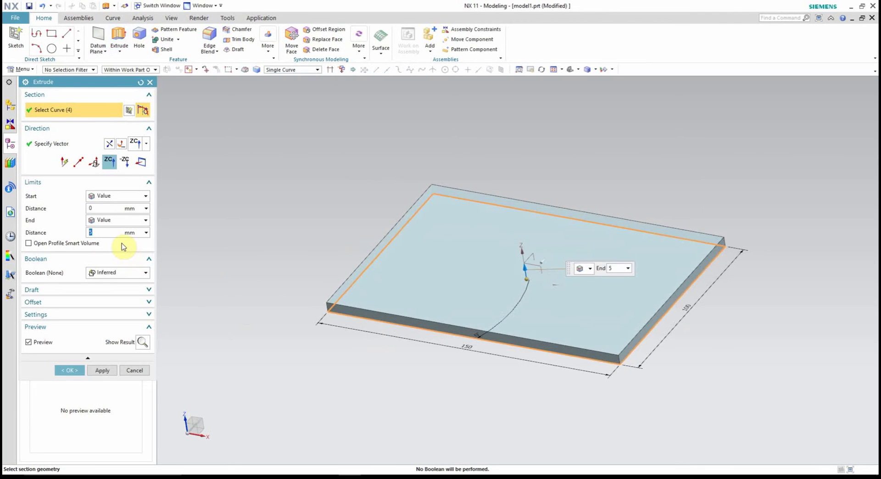
text(0)
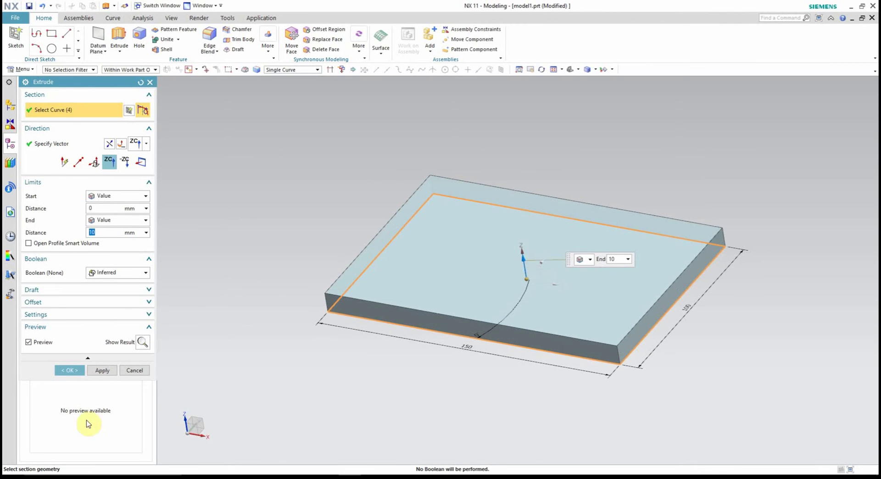
click(77, 371)
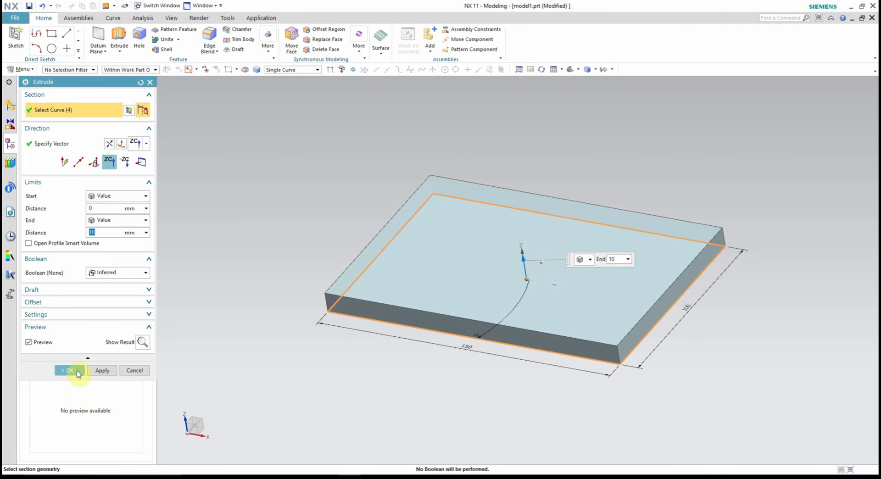
Step: On the plate's top face, draw a 120 × 84 rectangle centred on the origin
click(12, 47)
click(501, 269)
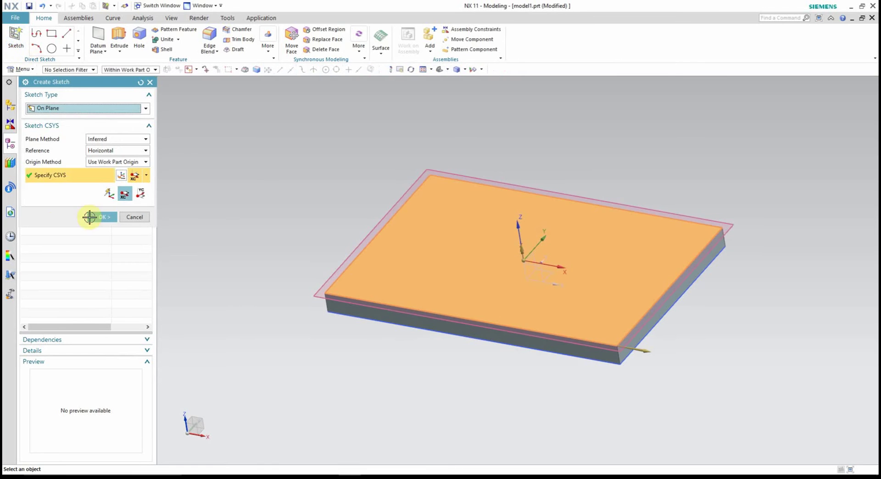
click(90, 216)
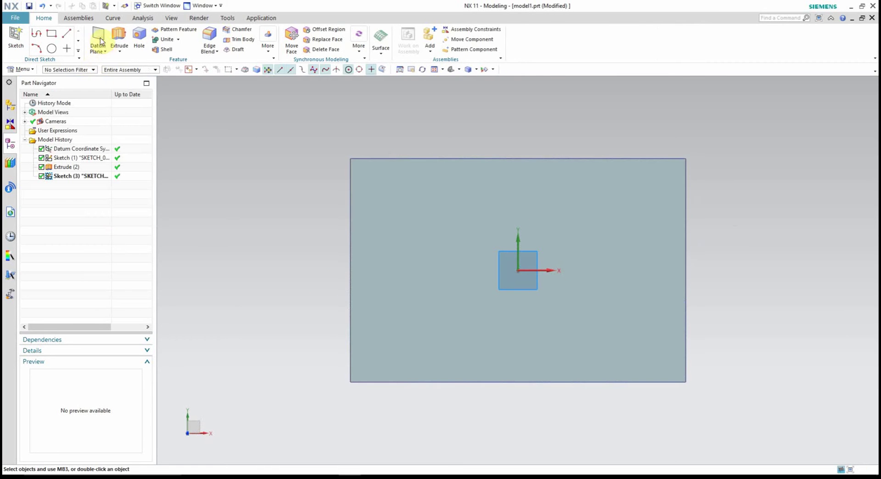
click(71, 33)
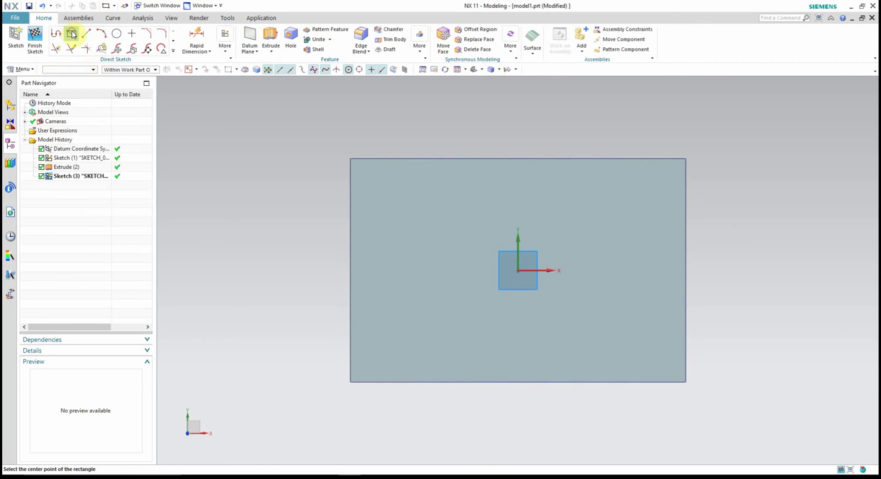
click(519, 269)
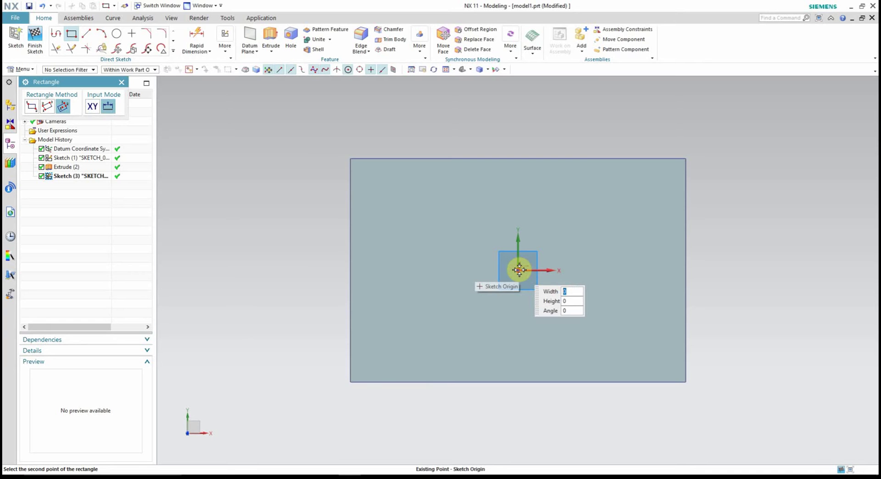
text(12)
key(Tab)
text(84)
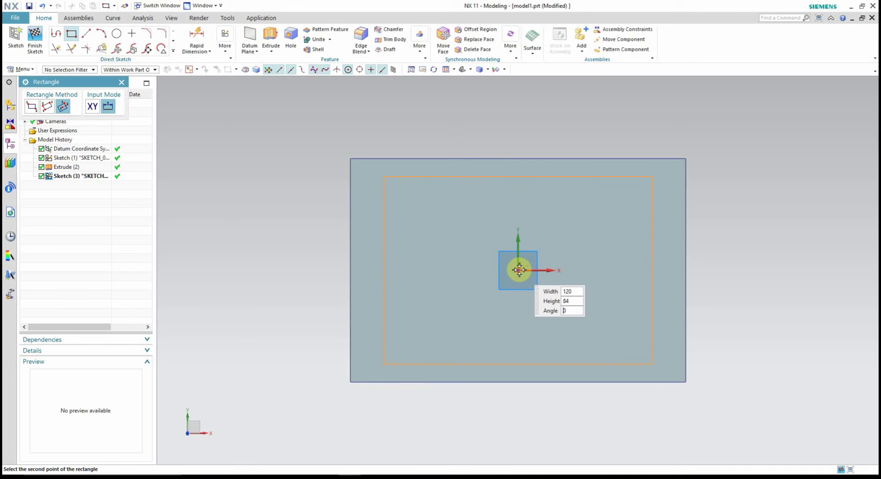
key(Return)
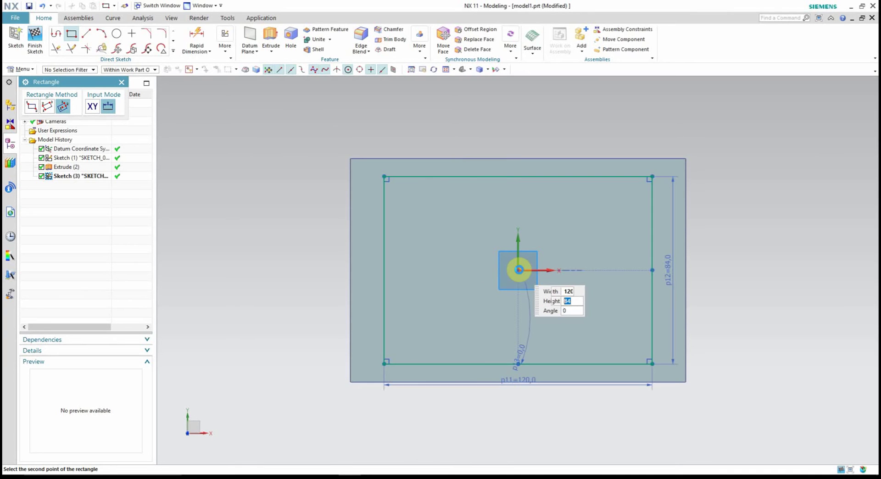
Step: Round all four rectangle corners with R18 fillets and finish the sketch
click(163, 35)
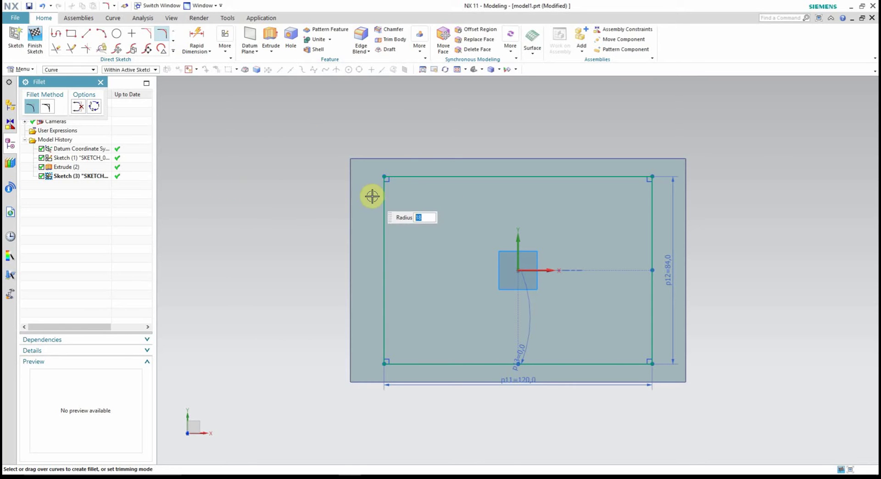
drag(372, 196, 409, 169)
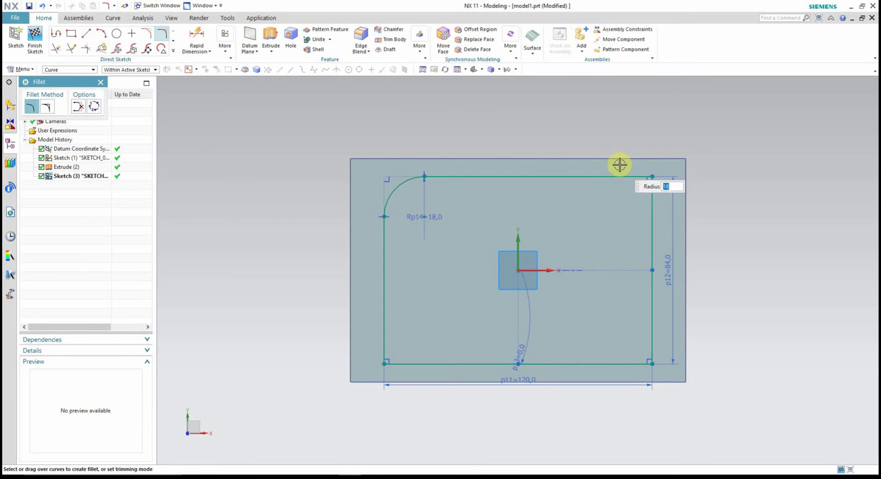
drag(621, 165, 665, 204)
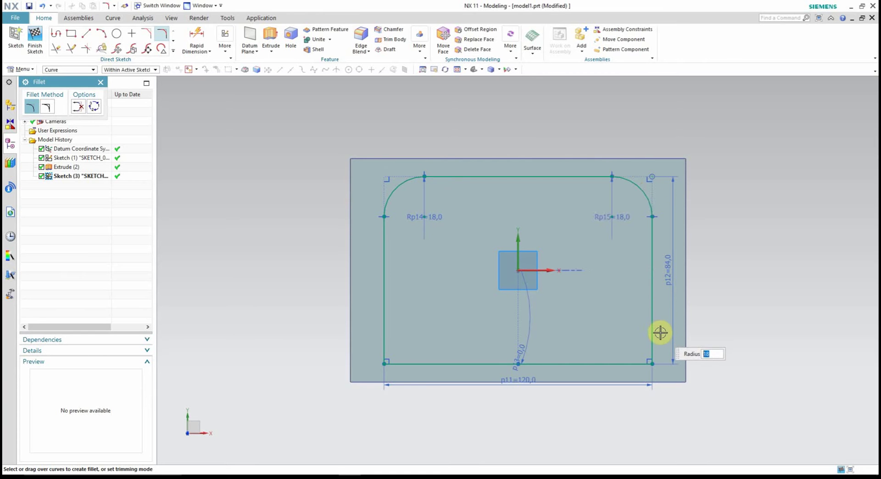
drag(661, 333, 623, 377)
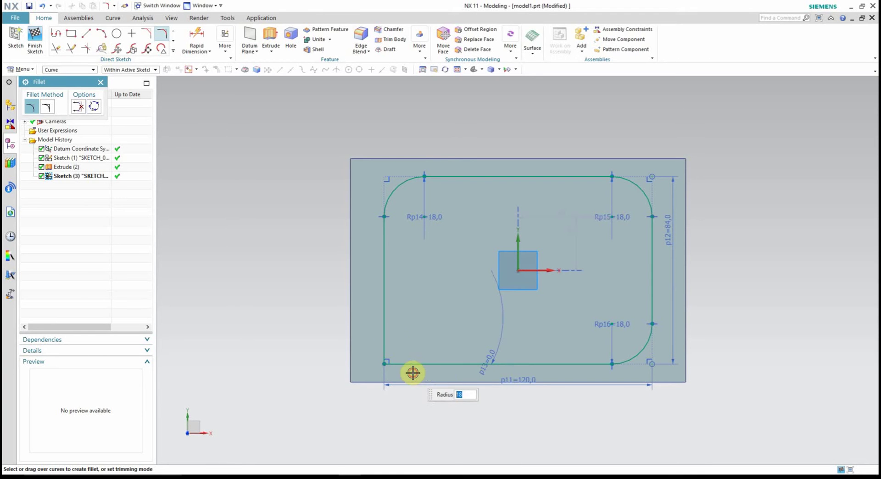
drag(413, 373, 375, 331)
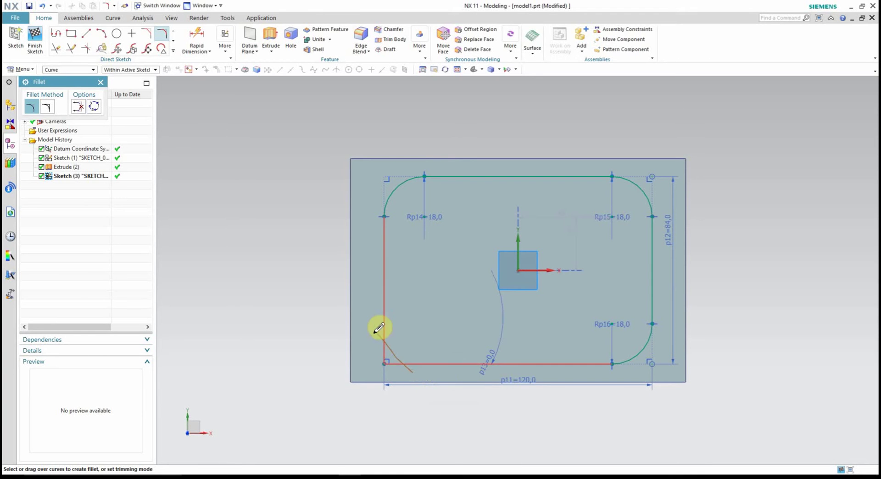
click(35, 39)
Step: Extrude the rounded rectangle 10 mm, united with the plate
click(73, 176)
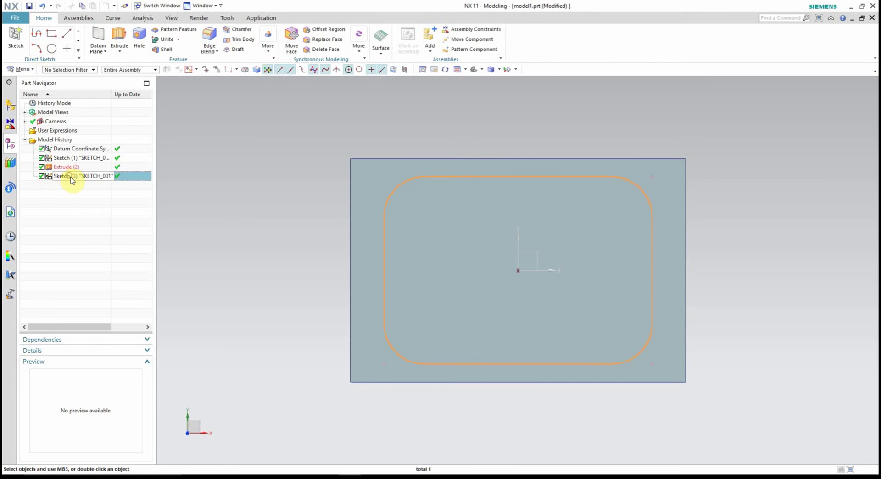
click(117, 39)
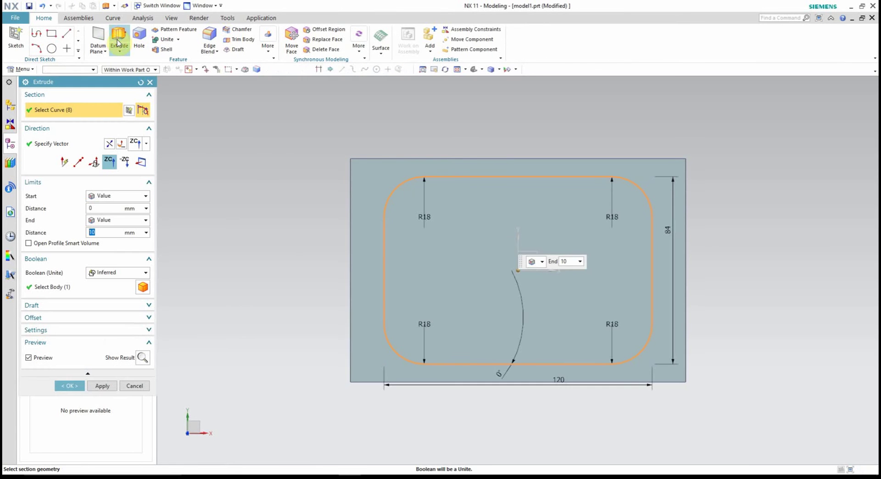
middle_drag(299, 280, 281, 222)
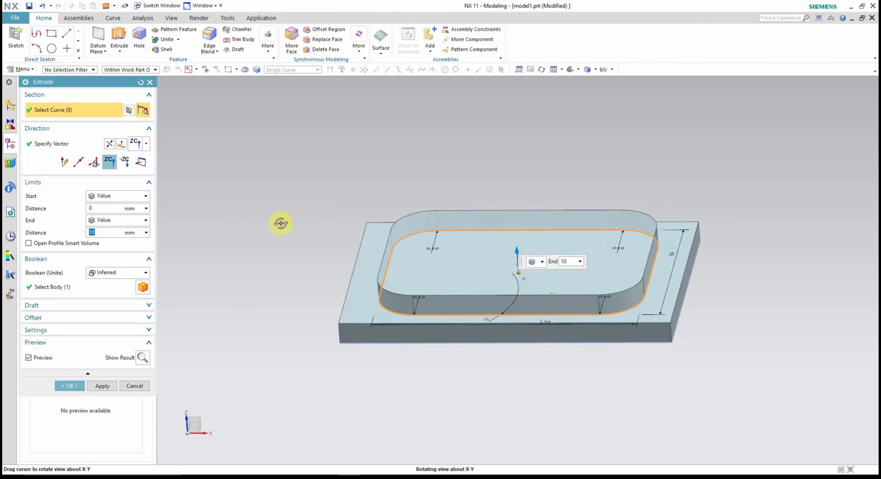
click(87, 385)
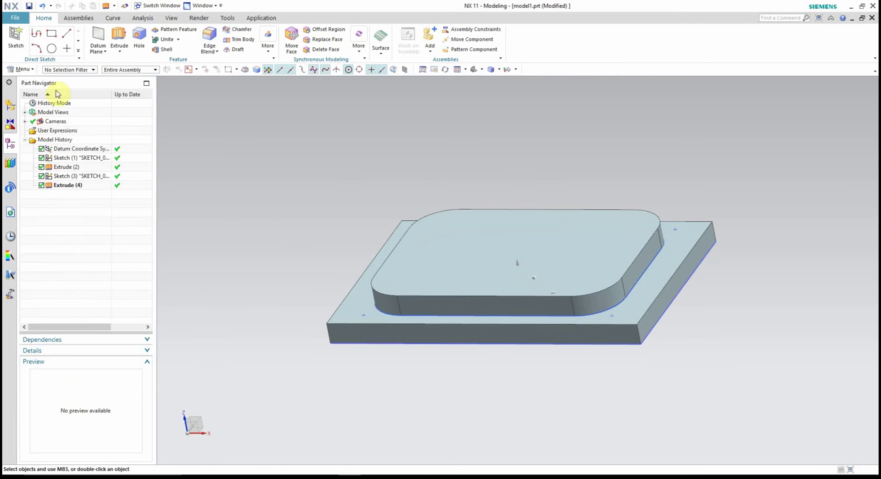
Step: On the boss top face, draw a 108 × 72 rectangle centred on the origin
click(14, 41)
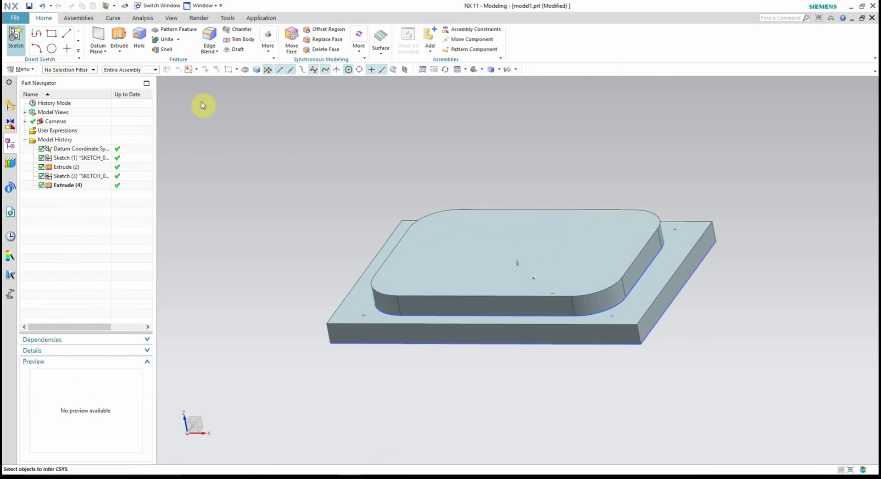
click(474, 254)
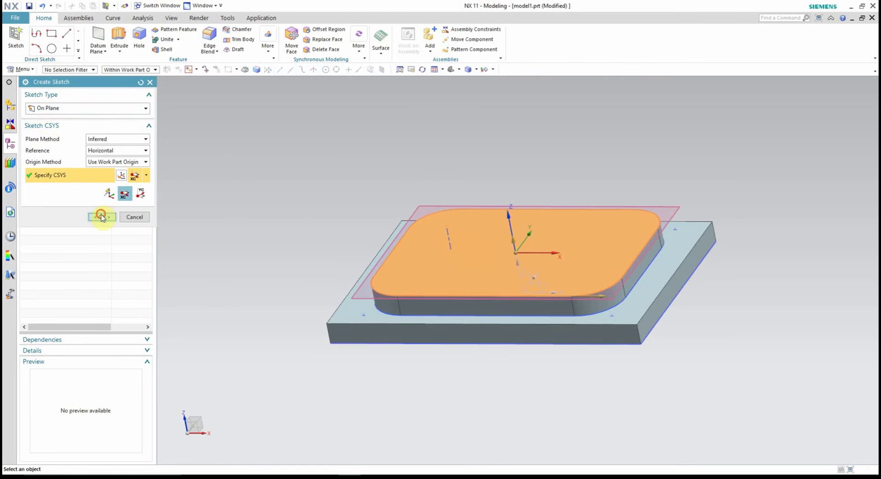
click(101, 216)
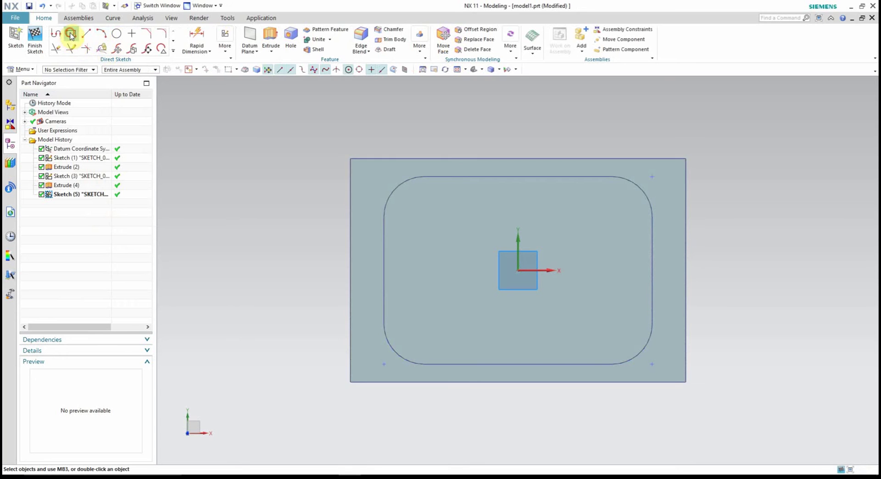
click(71, 34)
click(519, 270)
text(100)
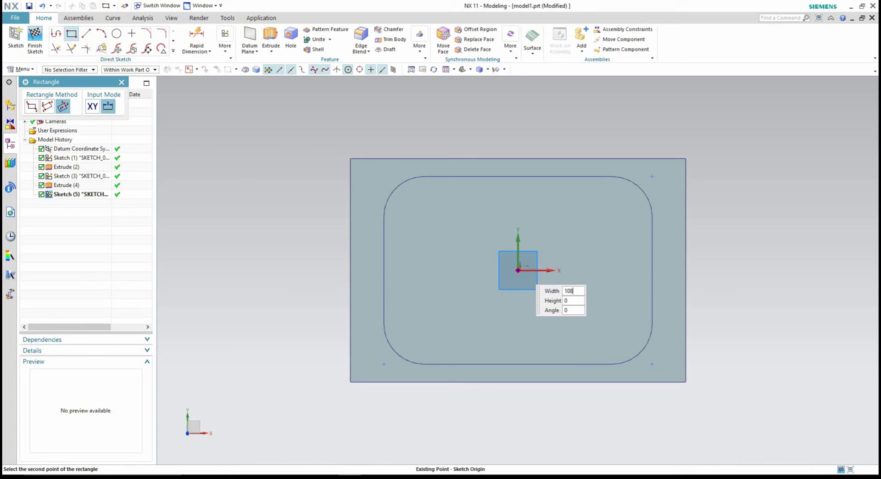
key(Tab)
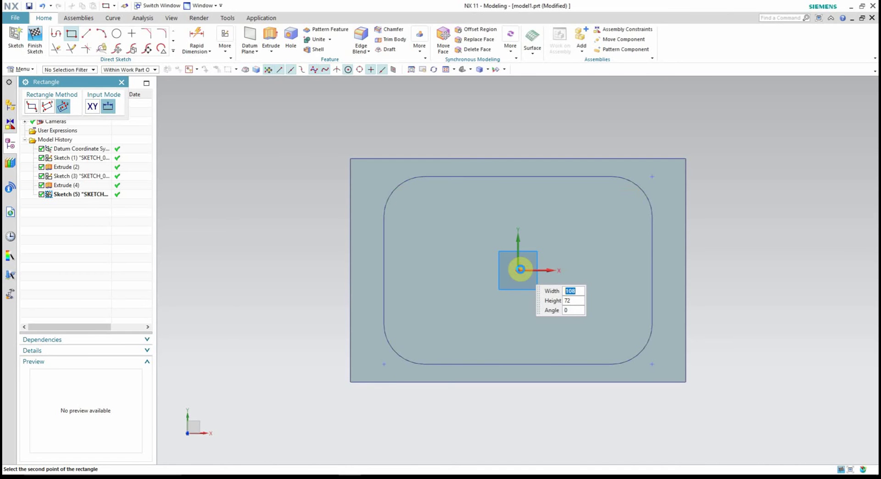
key(Return)
key(Escape)
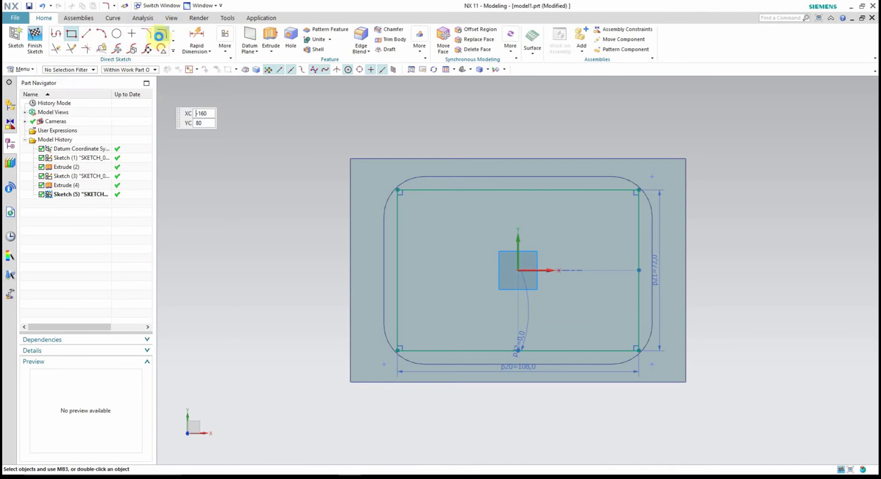
Step: Fillet all four rectangle corners at R12 and finish the sketch
click(159, 36)
text(12)
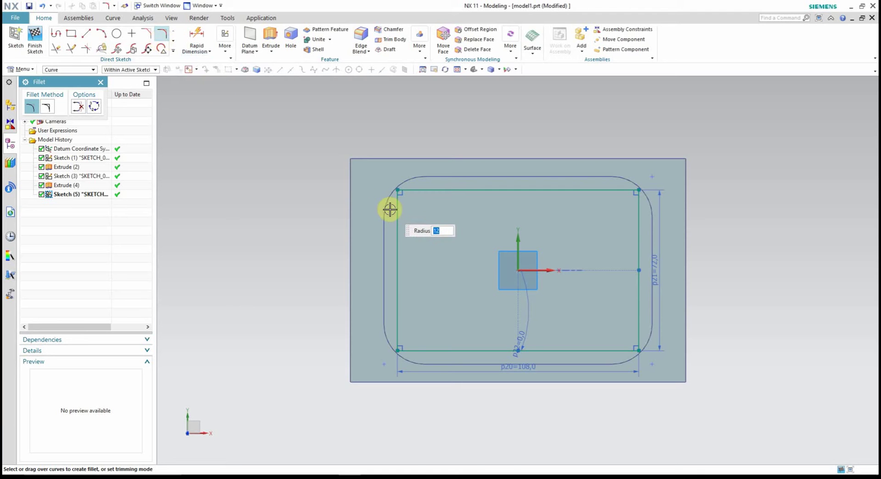
drag(391, 209, 430, 183)
drag(608, 182, 645, 215)
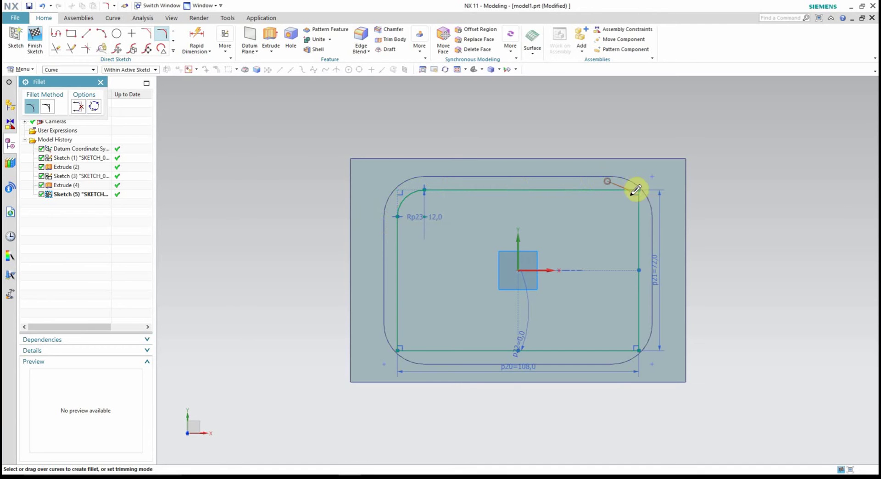
drag(645, 325, 615, 355)
drag(426, 356, 388, 334)
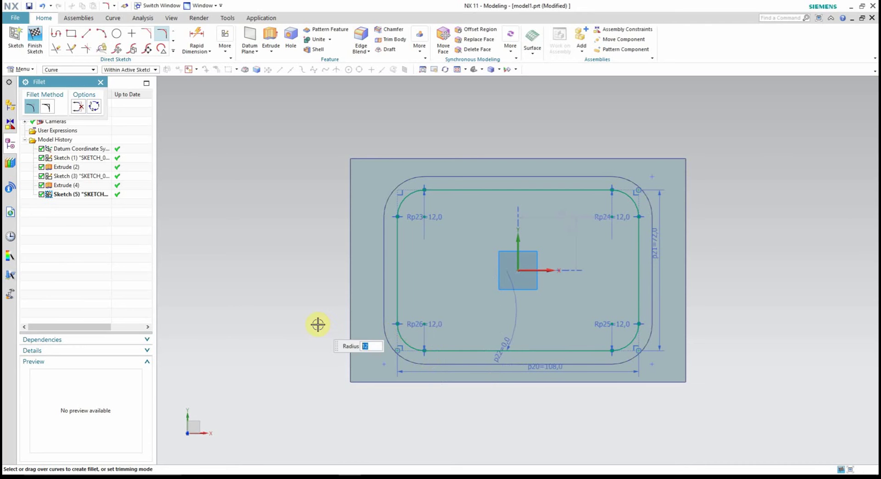
click(33, 42)
Step: Extrude Sketch (5) 4 mm in the reversed direction with Boolean Subtract
click(81, 196)
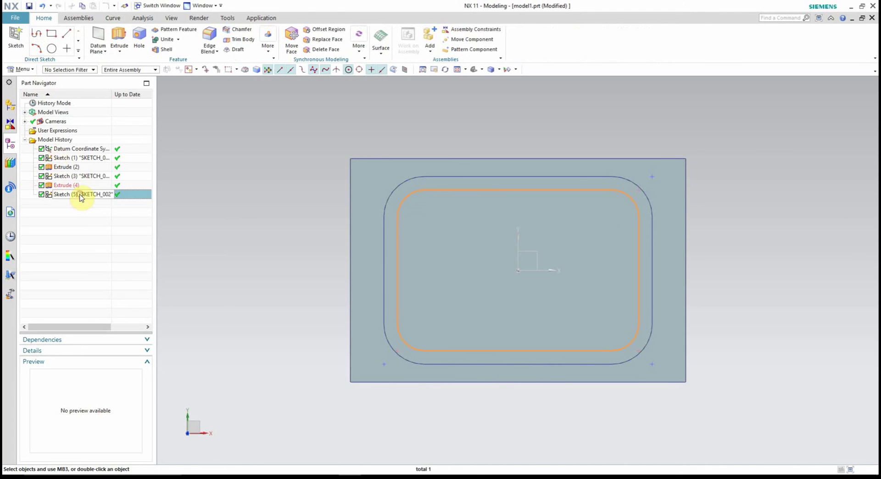
click(119, 39)
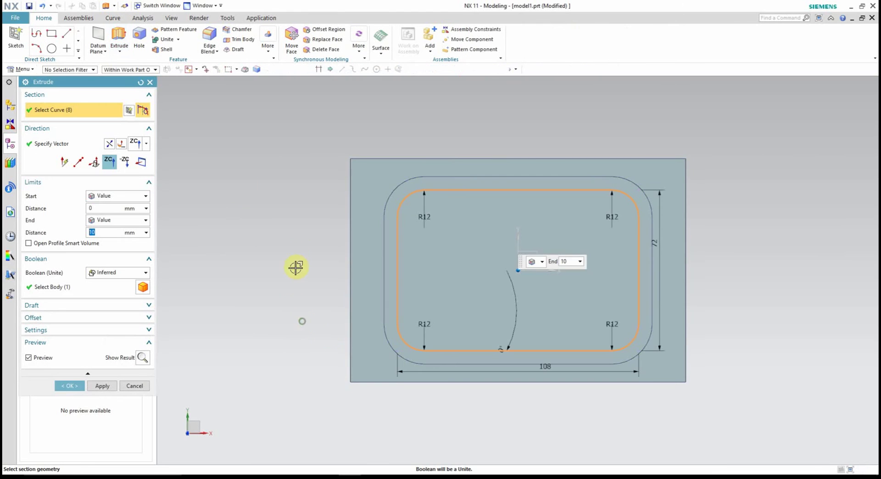
middle_drag(295, 265, 278, 249)
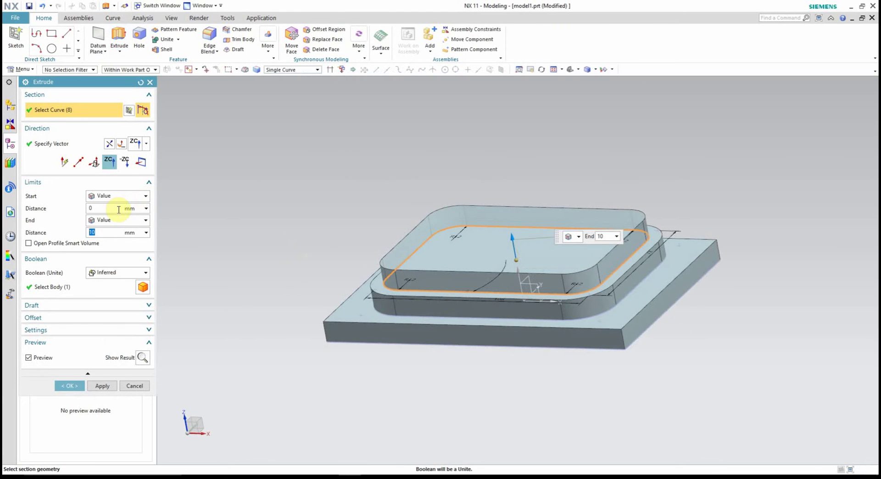
text(4)
key(Return)
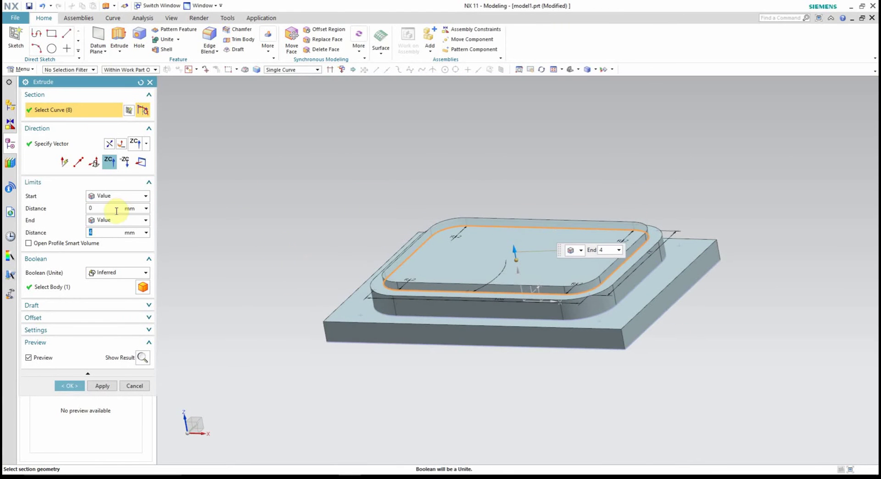
click(110, 144)
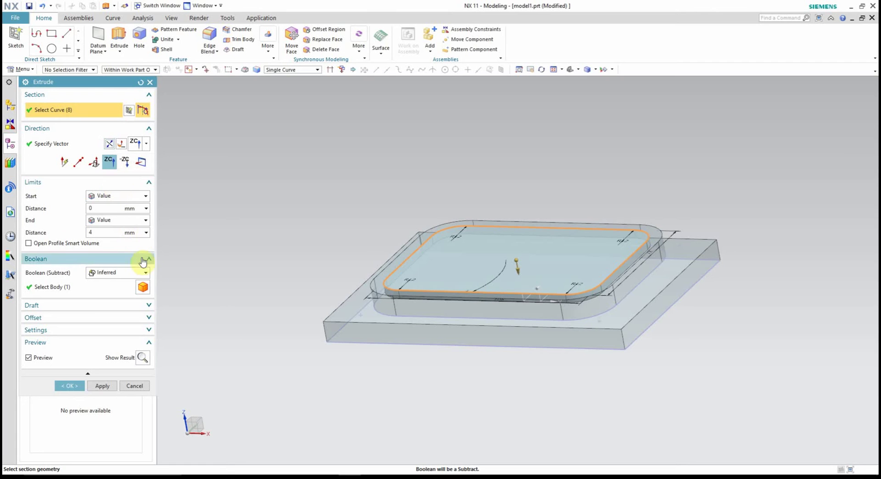
click(145, 273)
click(116, 306)
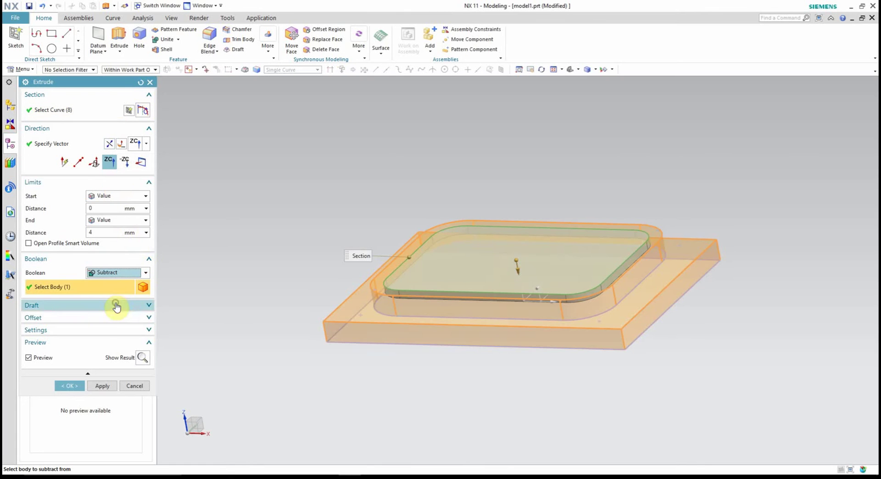
click(142, 357)
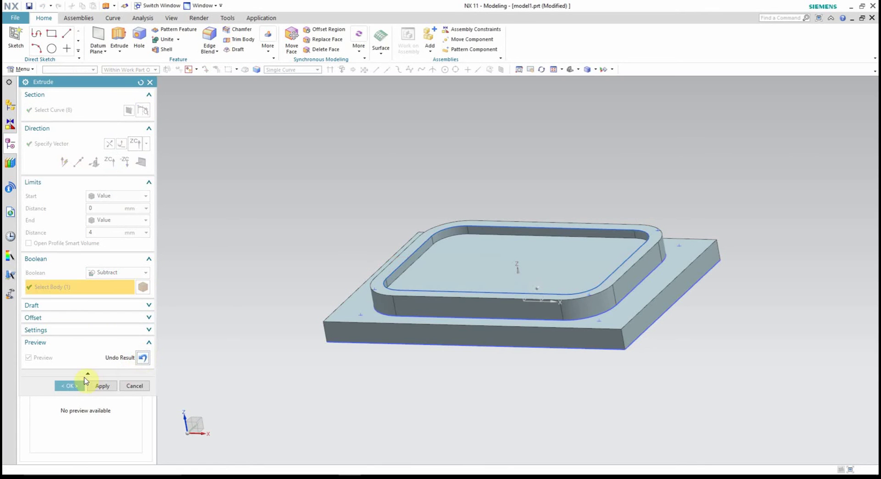
click(69, 386)
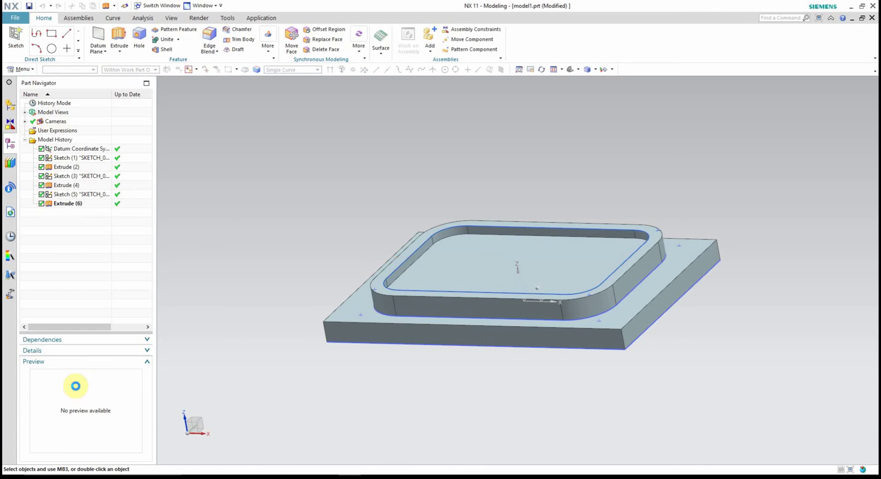
Step: Cancel the first sketch attempt, then create a new sketch on the pocket floor face
click(15, 44)
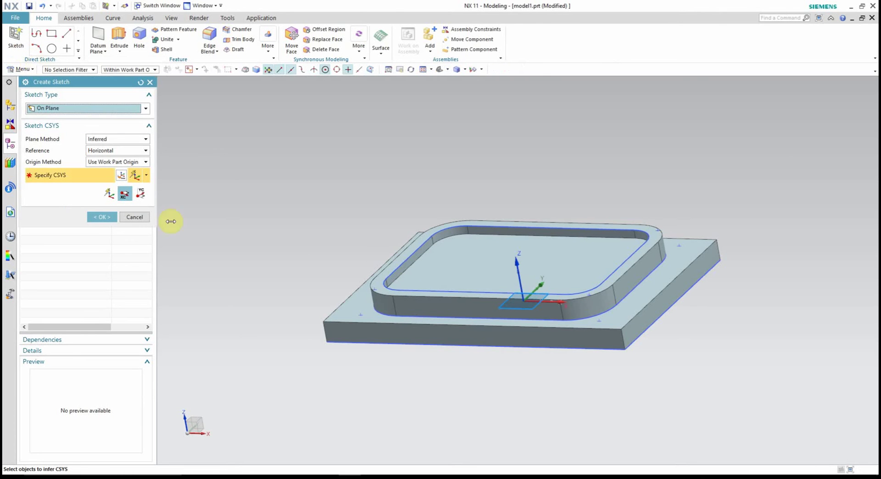
click(562, 315)
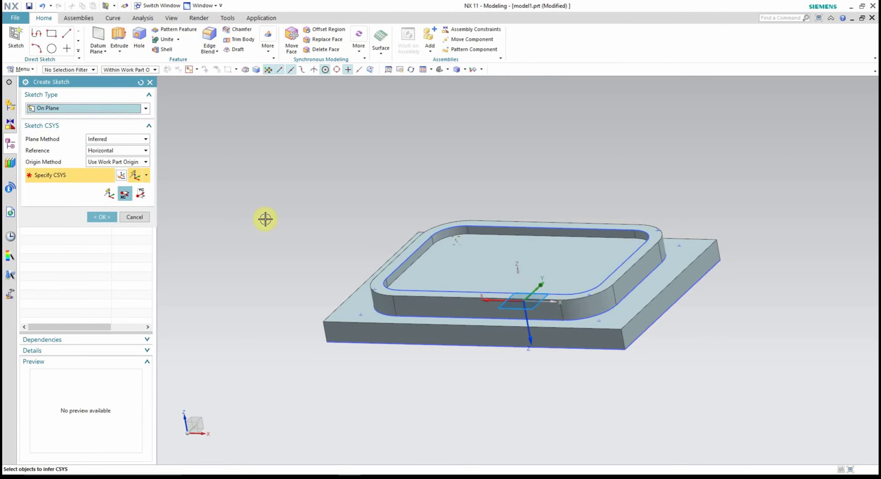
click(140, 221)
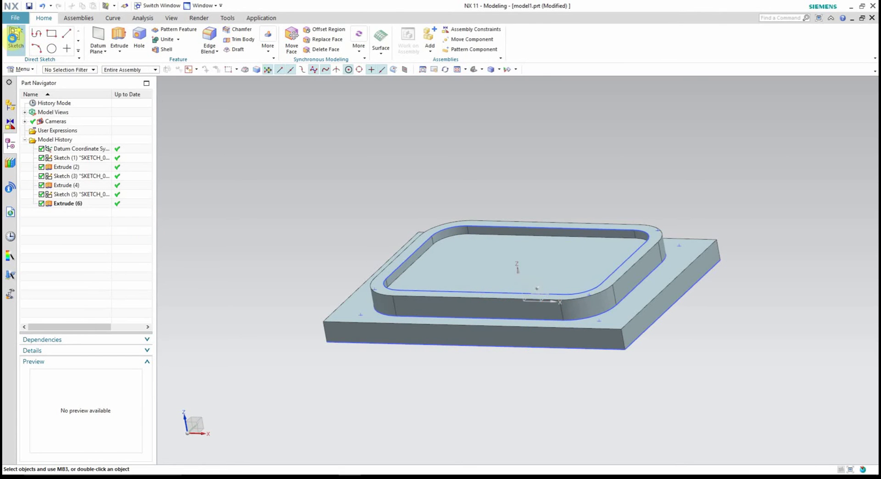
click(14, 38)
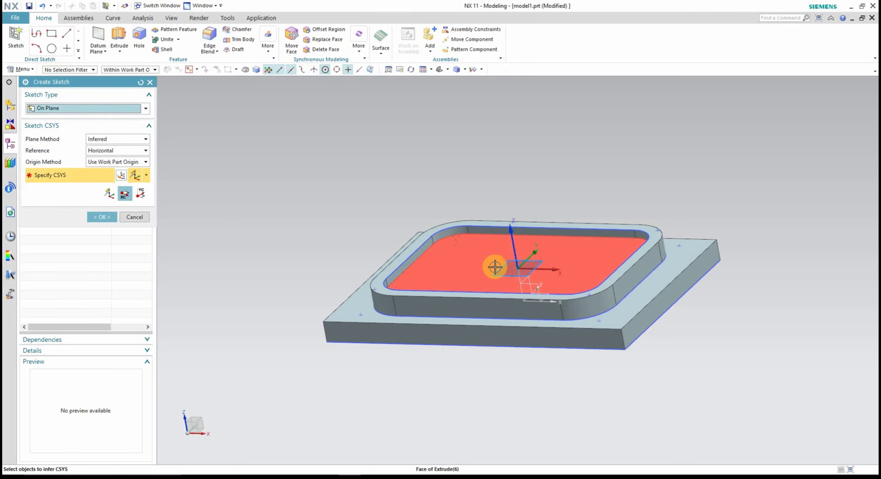
click(496, 266)
click(110, 219)
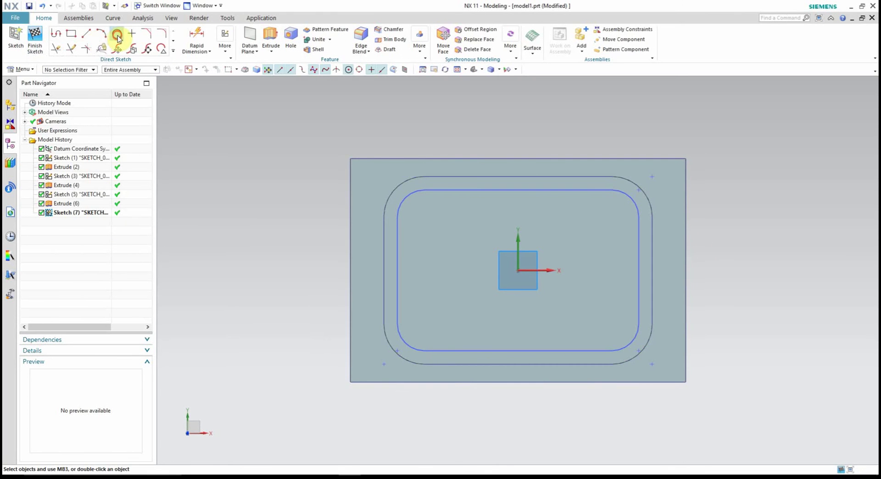
Step: Draw a circle at the sketch origin and dimension its diameter to 60
click(117, 33)
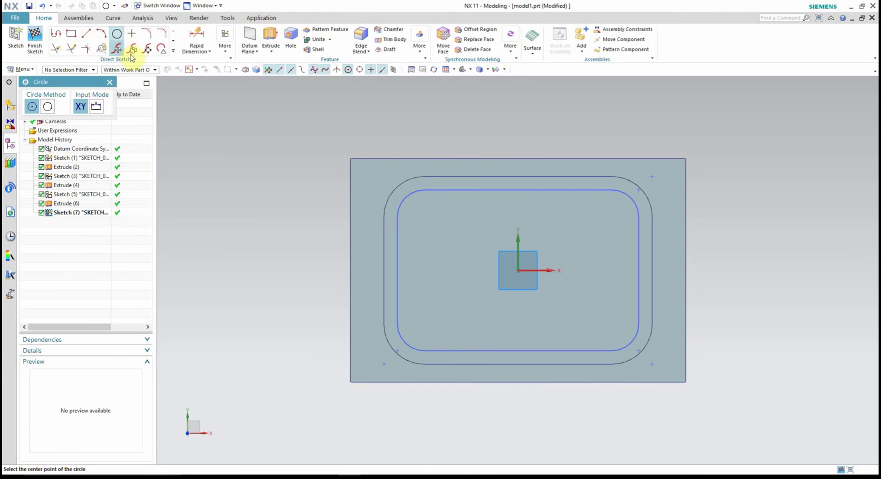
click(520, 270)
click(476, 221)
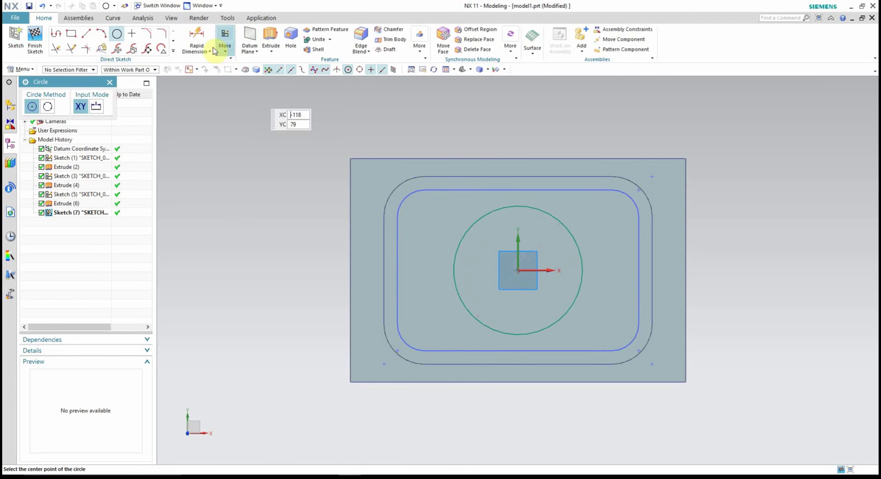
click(198, 40)
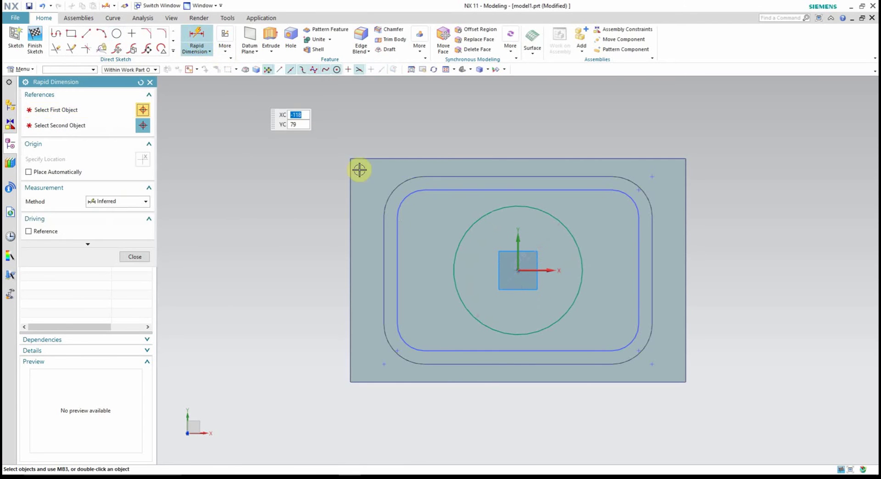
click(523, 261)
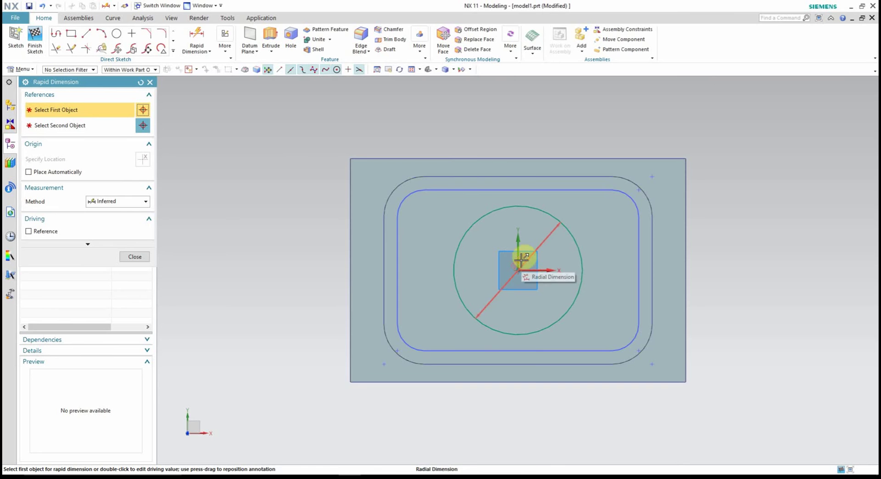
click(521, 260)
text(60)
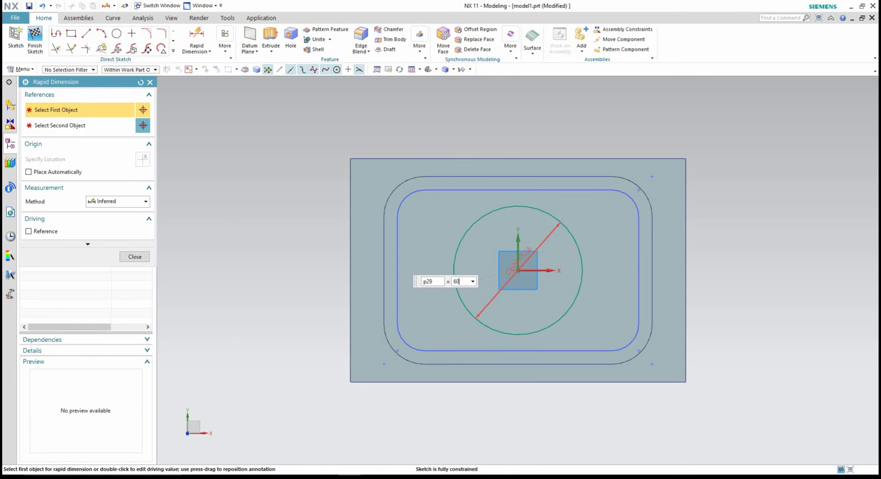
key(Return)
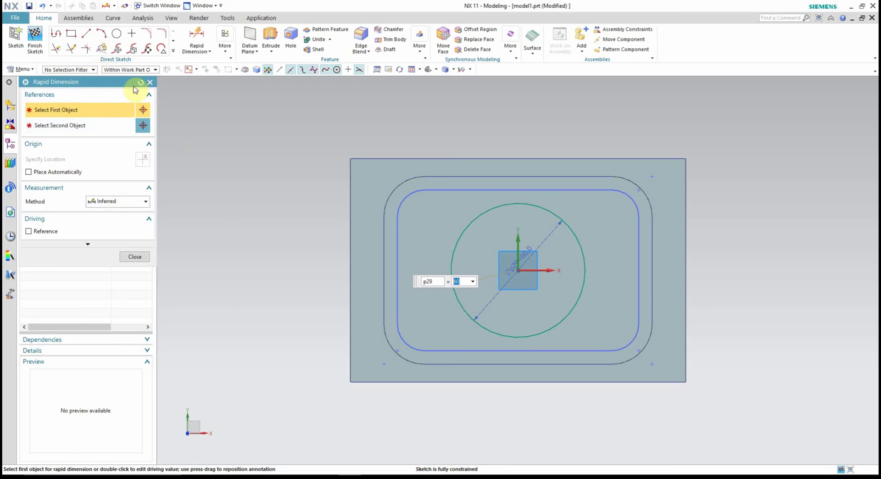
click(151, 83)
Step: Finish the circle sketch and extrude it 5 mm in the reversed direction as a subtract cut
click(38, 36)
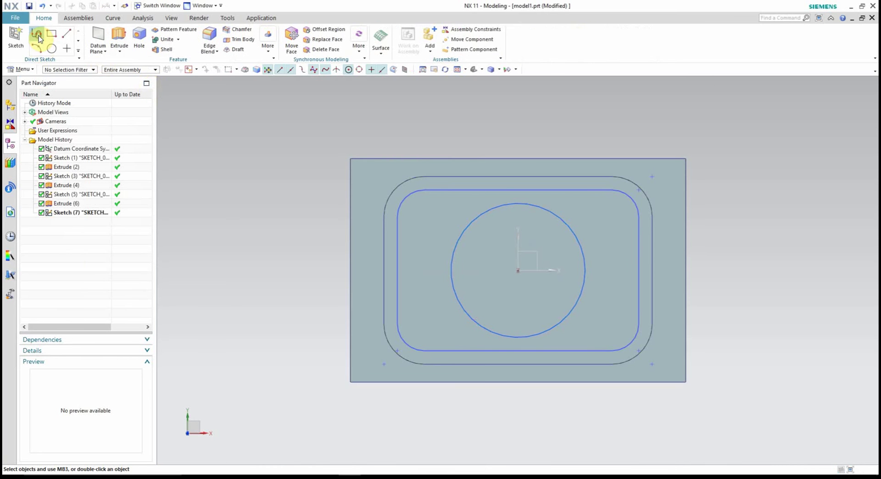
click(79, 212)
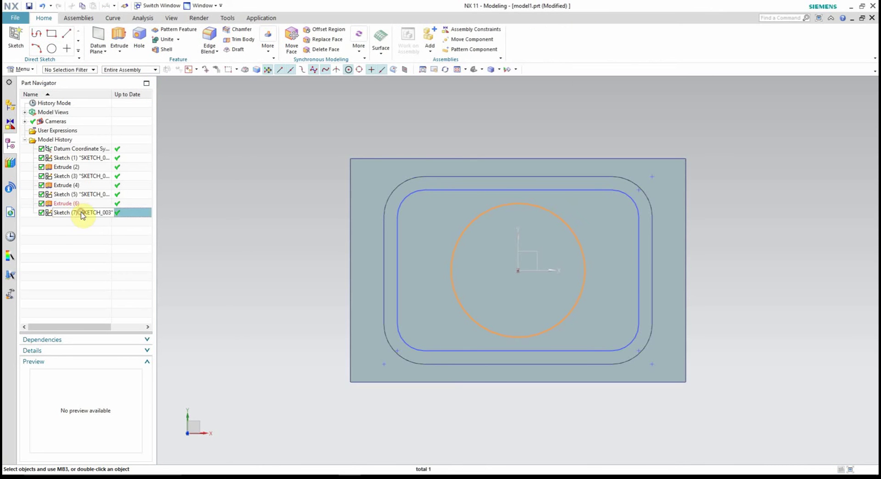
click(119, 39)
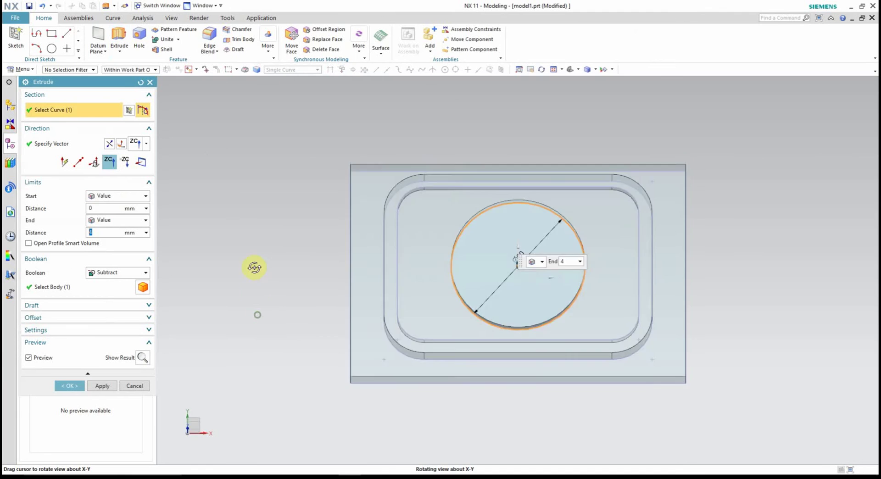
mouse_move(253, 267)
middle_down()
mouse_move(244, 247)
mouse_move(241, 263)
middle_up()
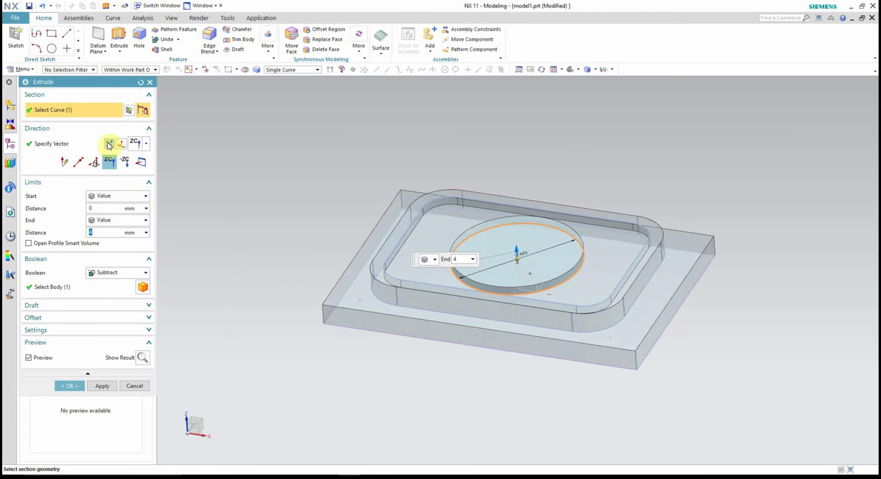
click(121, 144)
double_click(103, 235)
text(5)
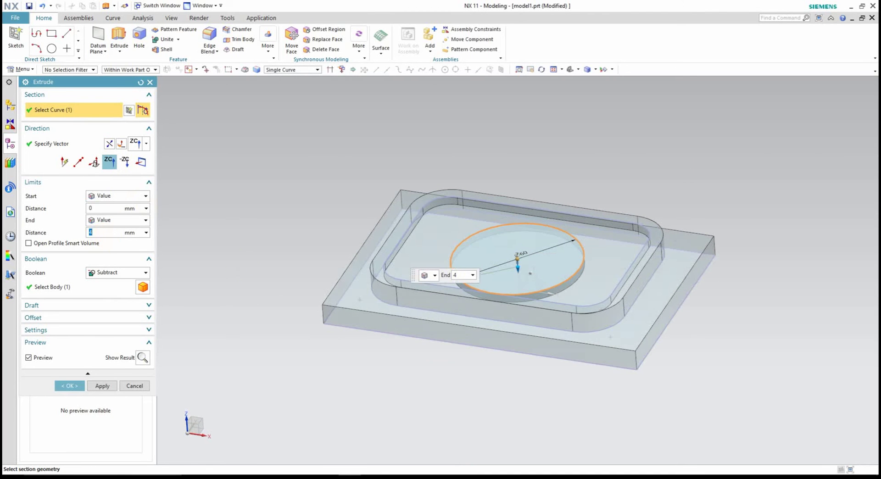
key(Return)
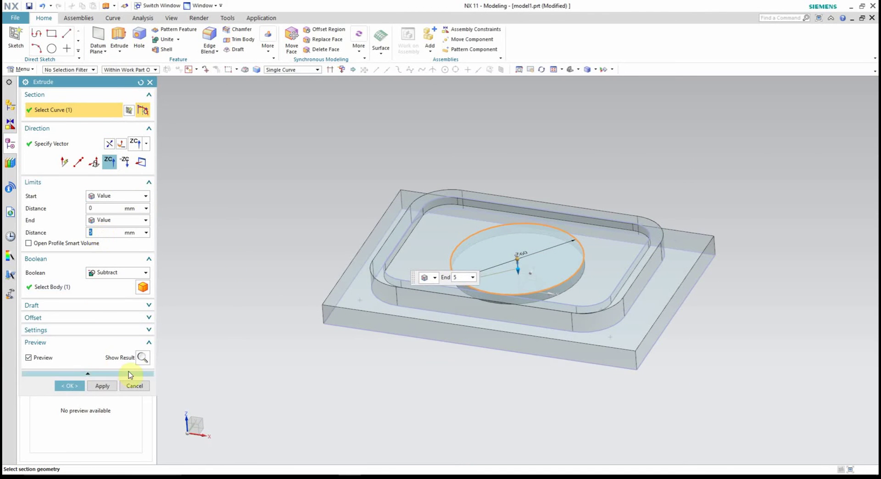
click(142, 358)
click(70, 386)
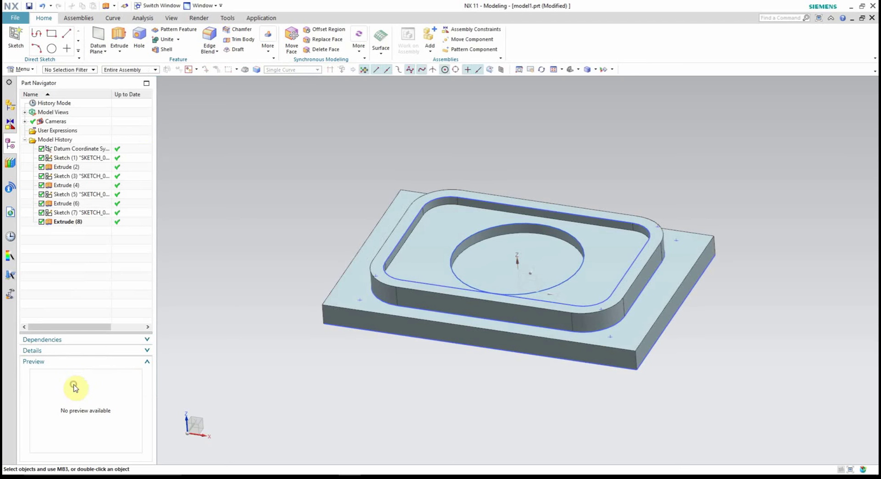
Step: On the recess floor, sketch an origin-centred circle dimensioned to Ø48
click(21, 39)
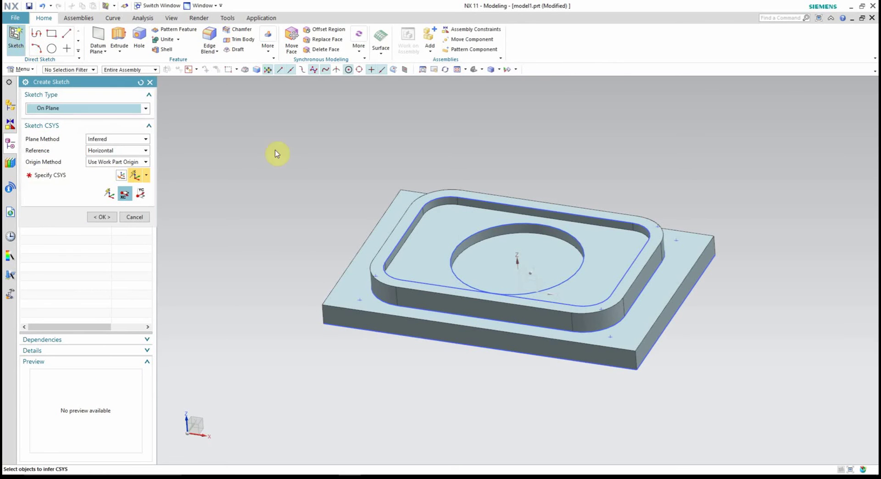
click(547, 269)
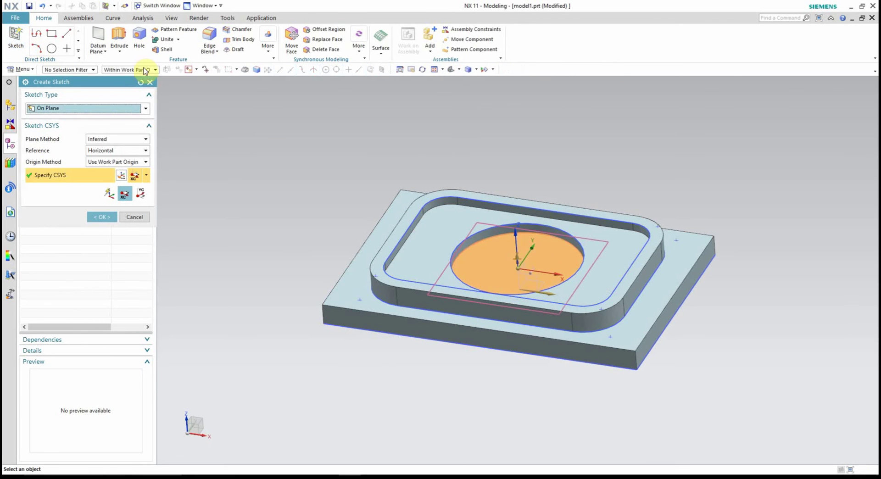
click(102, 216)
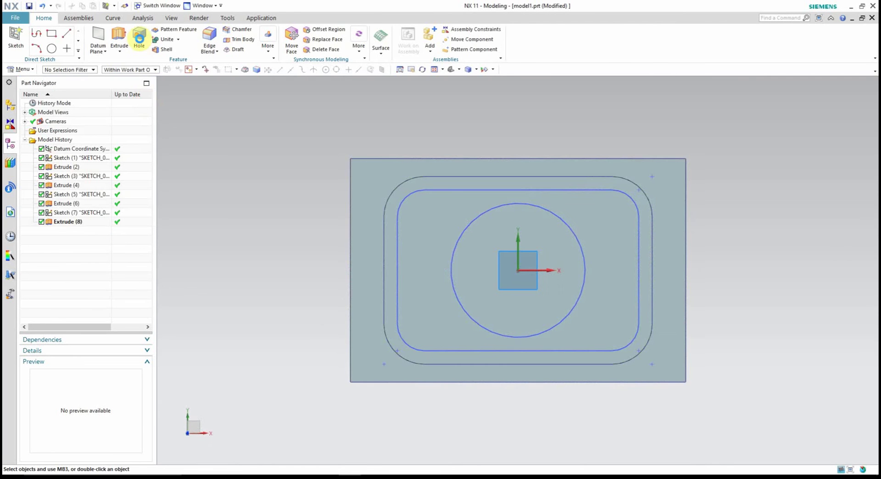
click(116, 33)
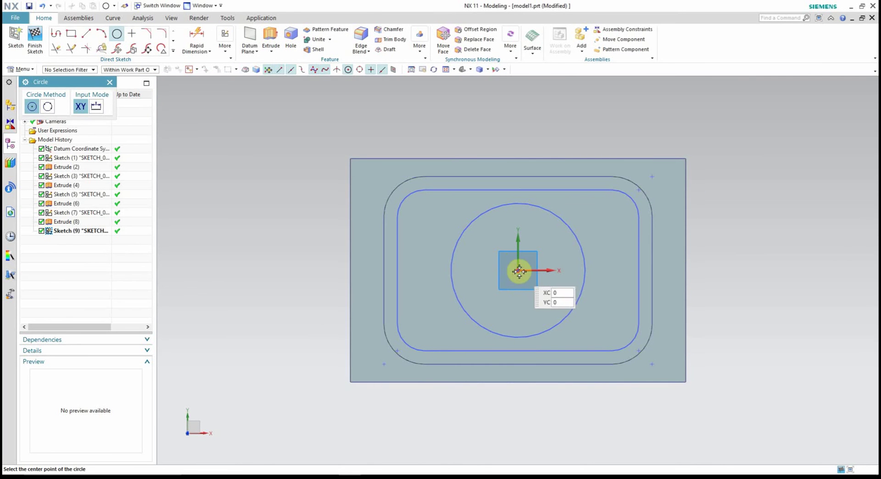
click(518, 271)
click(507, 227)
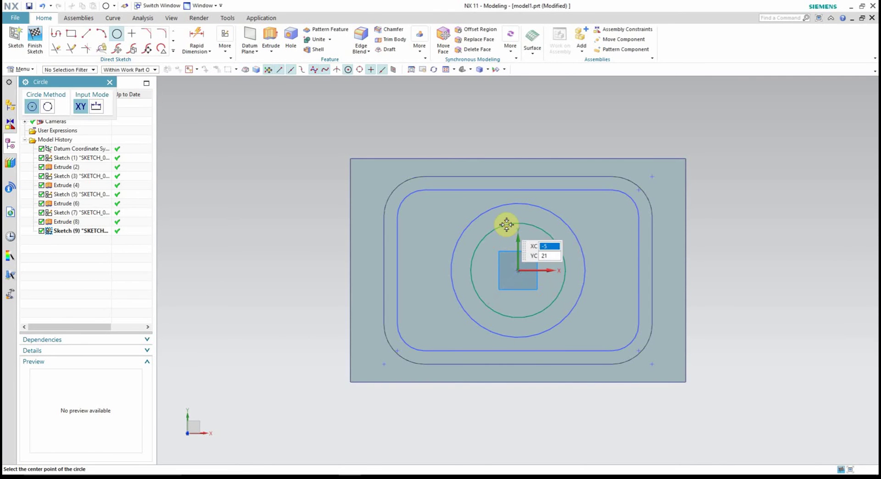
click(191, 35)
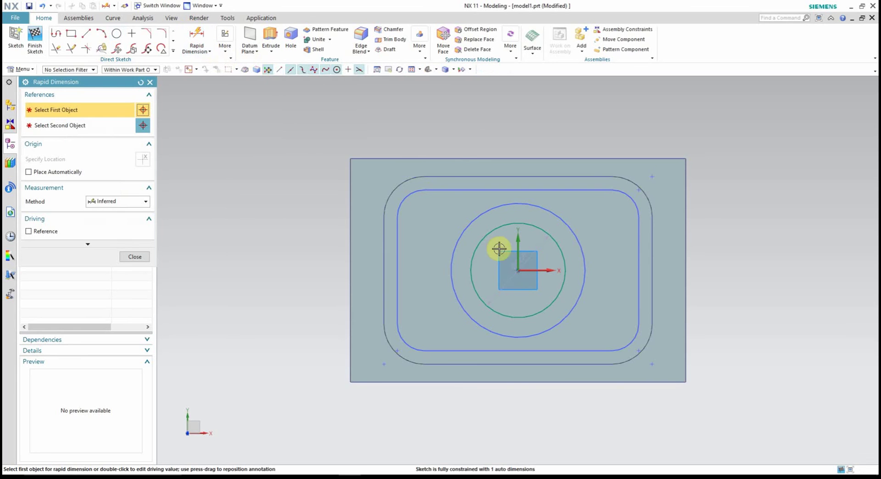
click(514, 263)
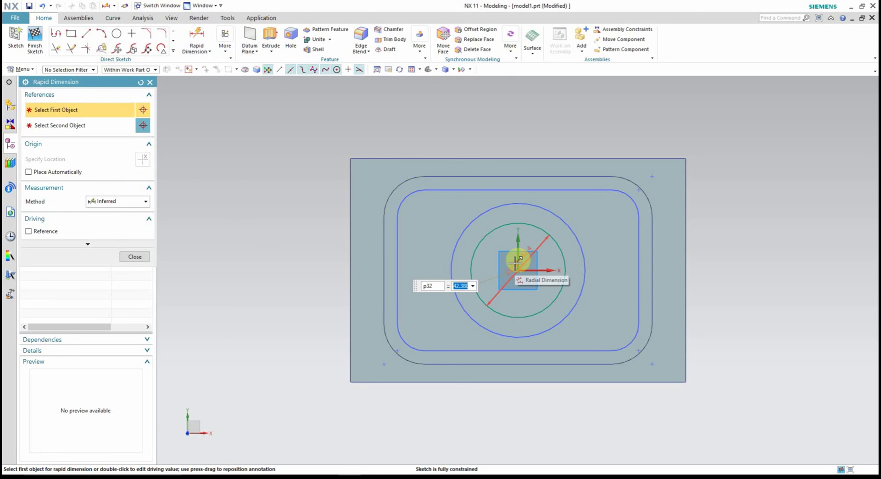
key(Return)
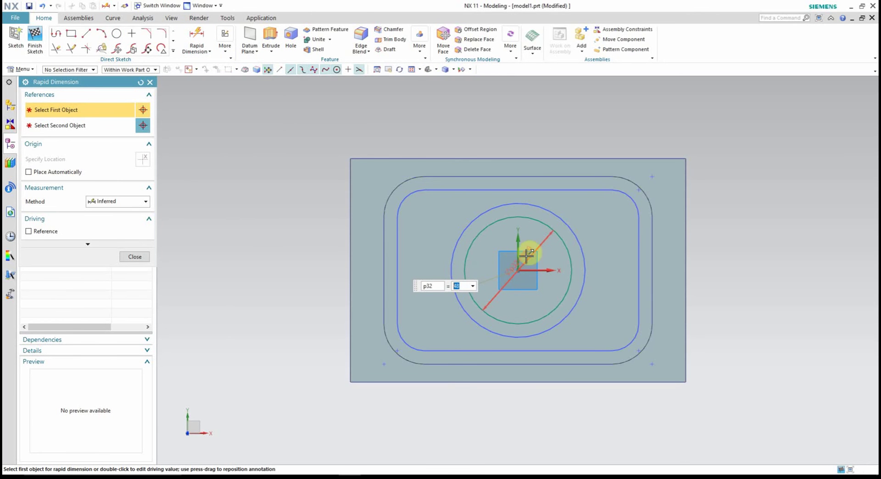
Step: Add a 6 mm circle on the Ø48 circle's edge, convert the Ø48 circle to reference, and finish
click(117, 33)
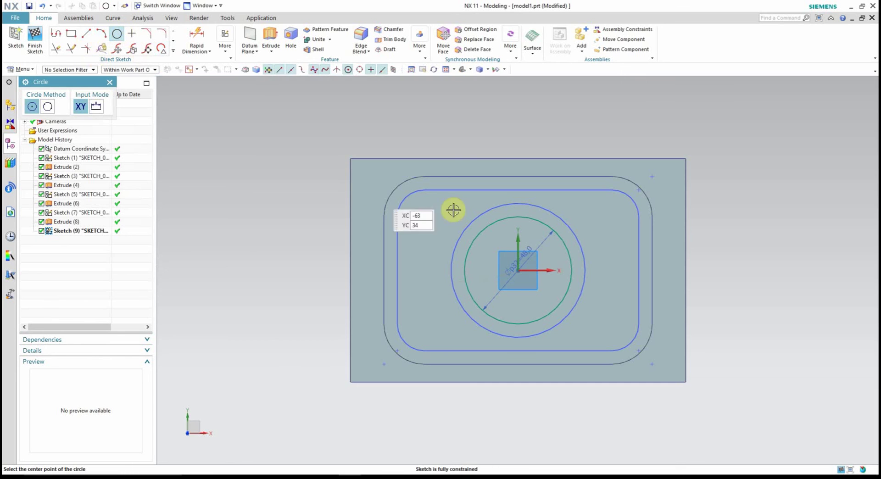
click(572, 271)
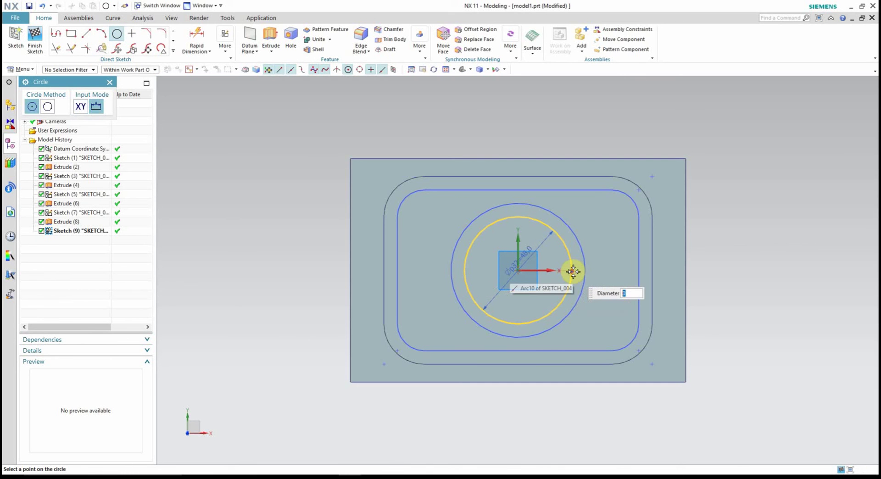
text(6)
key(Return)
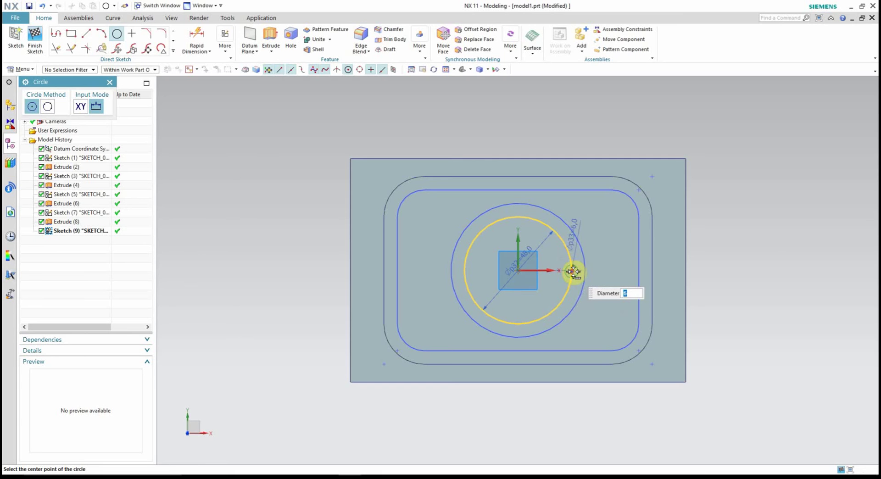
click(110, 81)
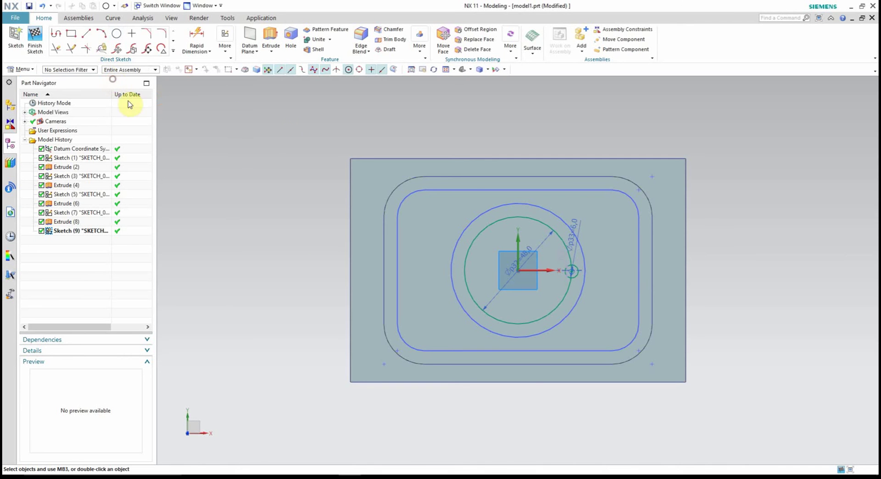
right_click(560, 238)
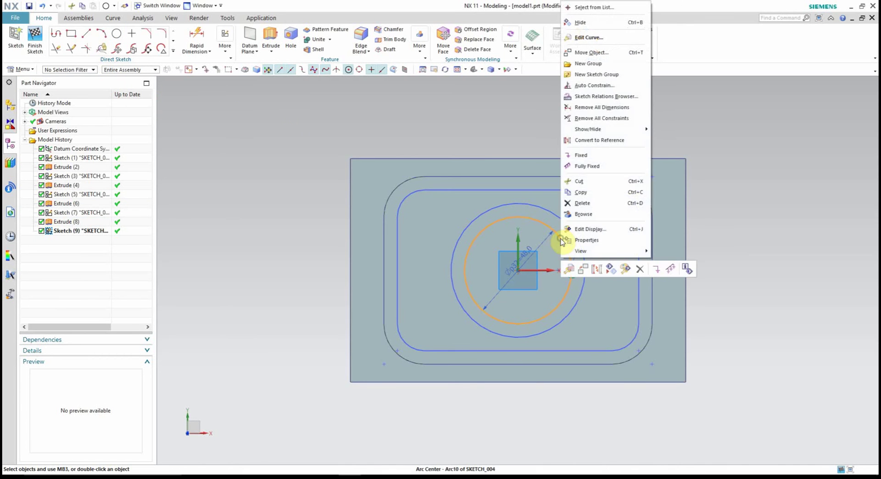
click(599, 269)
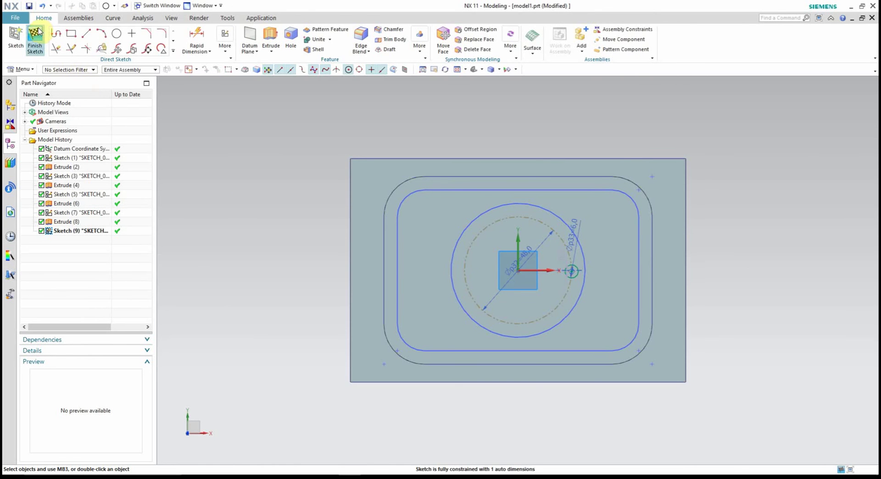
click(37, 34)
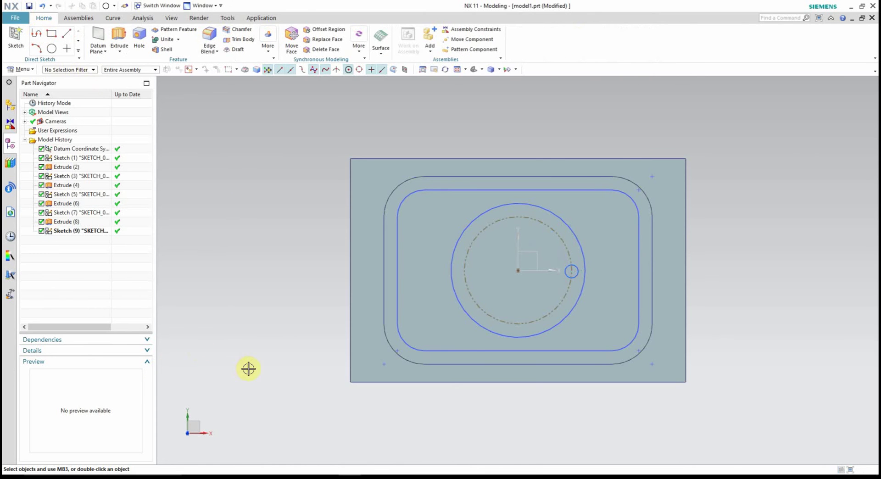
Step: Extrude the 6 mm circle along ZC through the whole part to cut the first hole
middle_drag(248, 369, 230, 335)
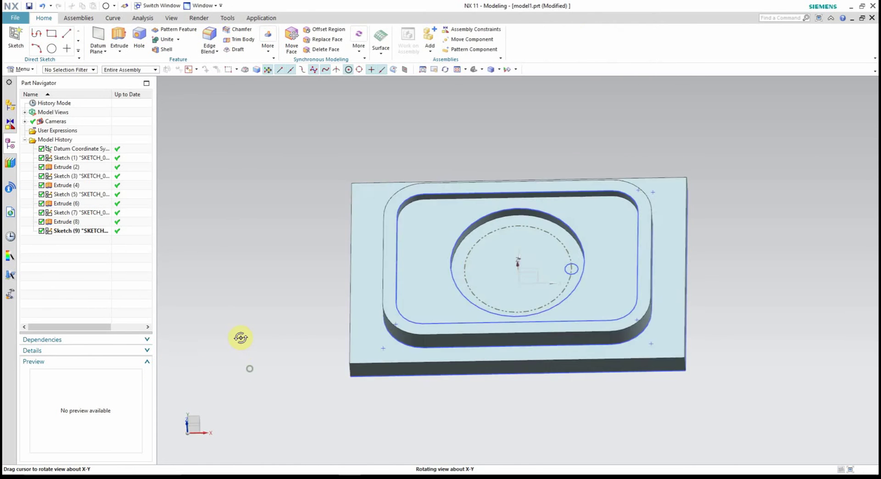
click(118, 34)
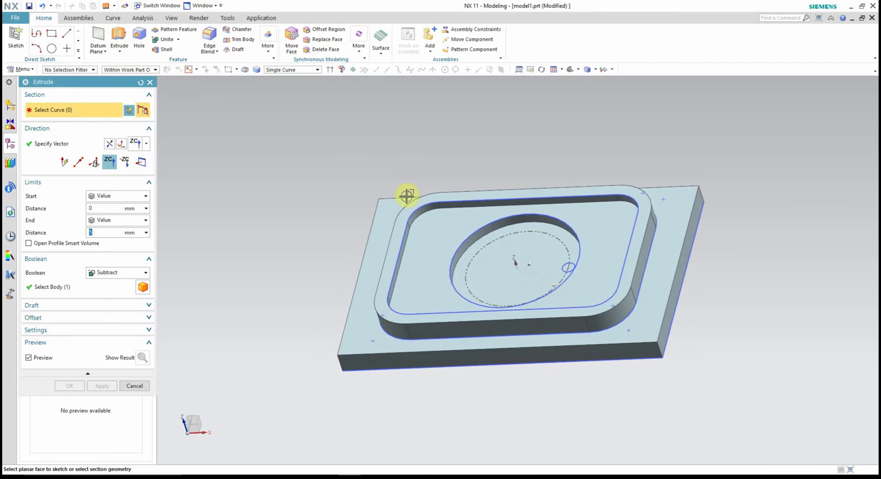
click(563, 266)
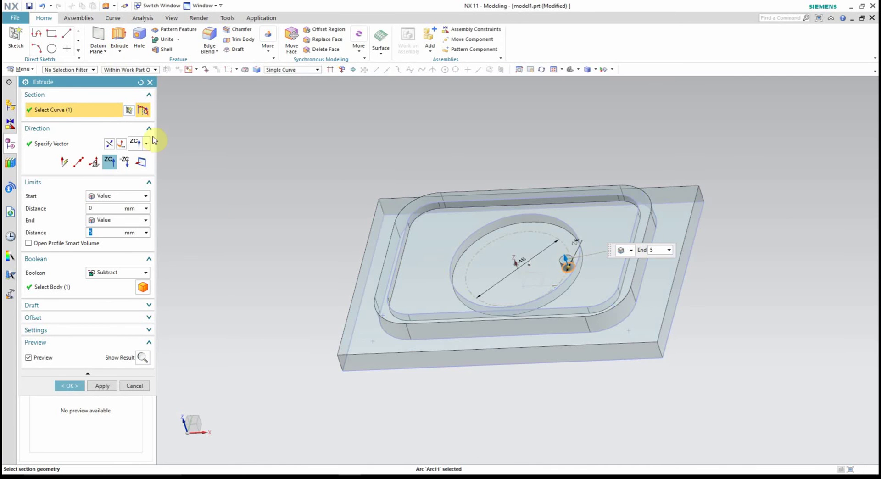
click(146, 143)
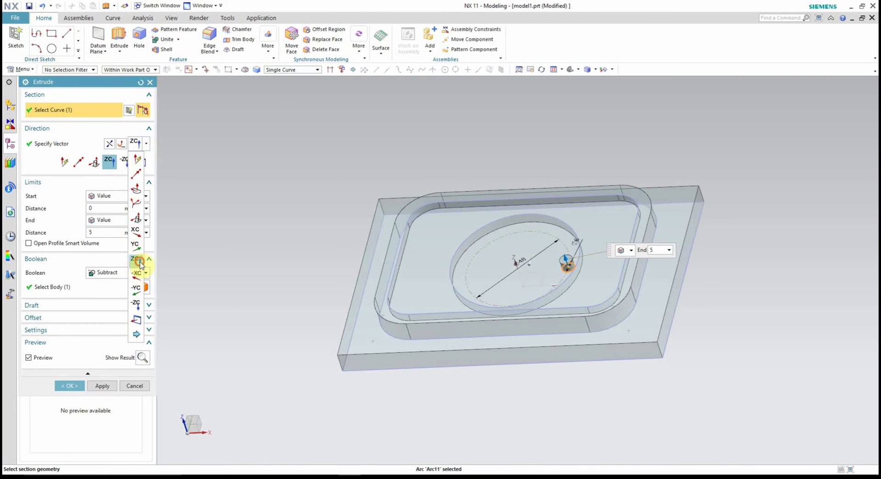
click(139, 261)
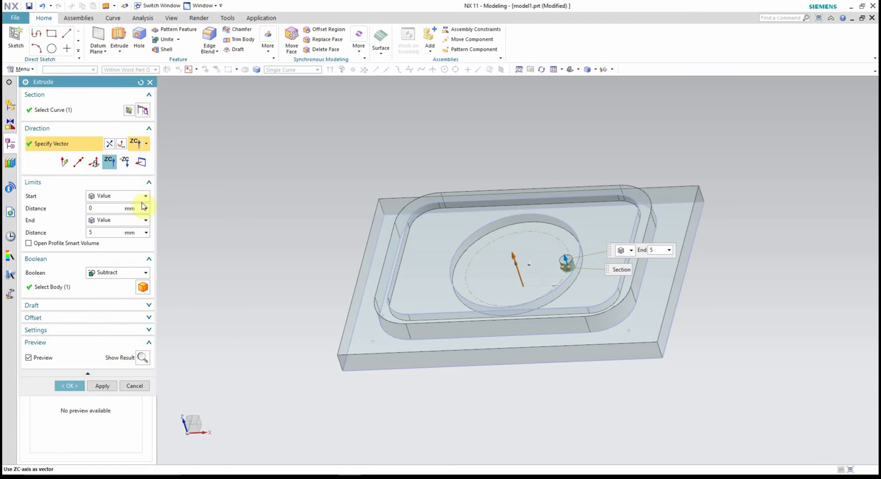
click(145, 196)
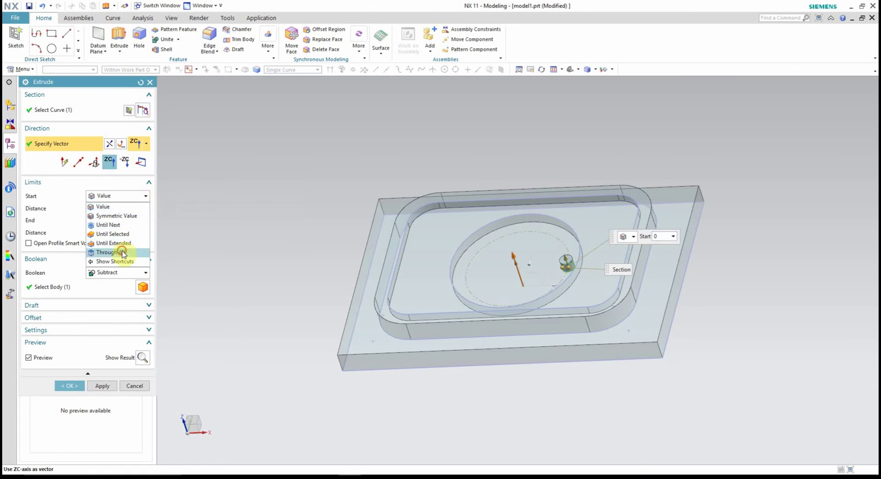
click(123, 254)
click(71, 383)
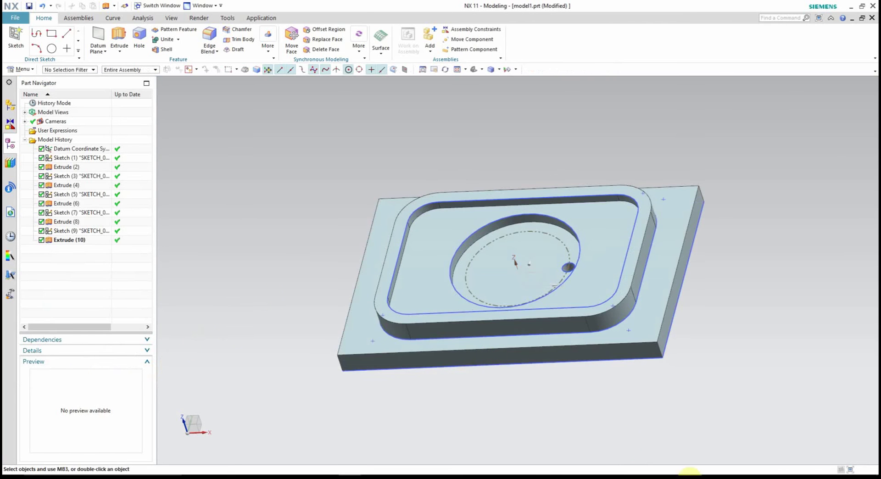
middle_drag(619, 430, 580, 415)
Step: Start a circular Pattern Feature of the Extrude (10) hole, picking the recess arc as the rotation axis
click(63, 241)
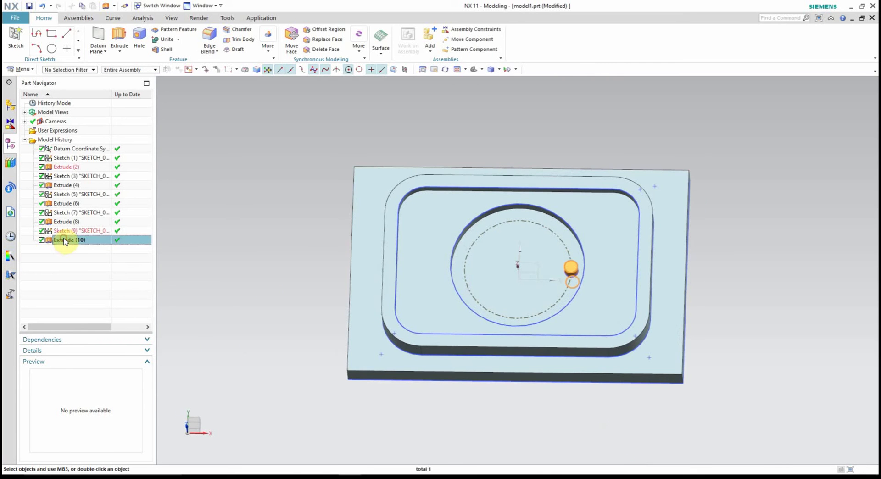
click(166, 29)
click(145, 157)
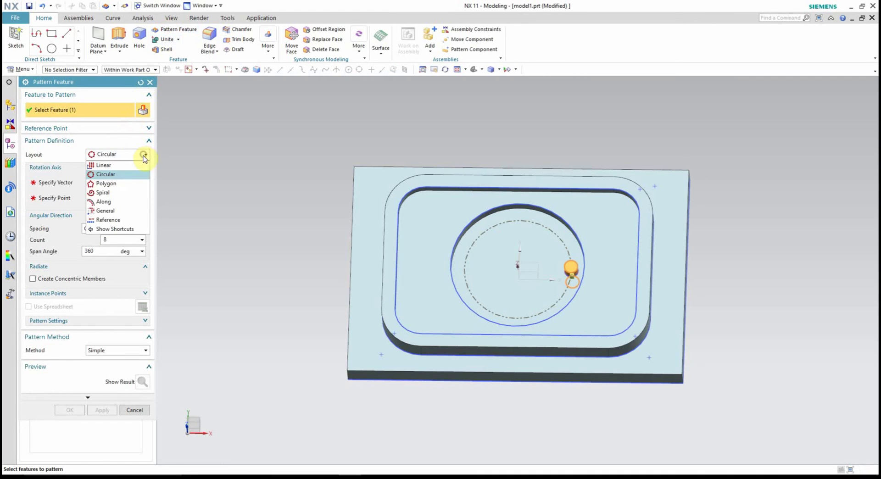
click(123, 177)
click(125, 179)
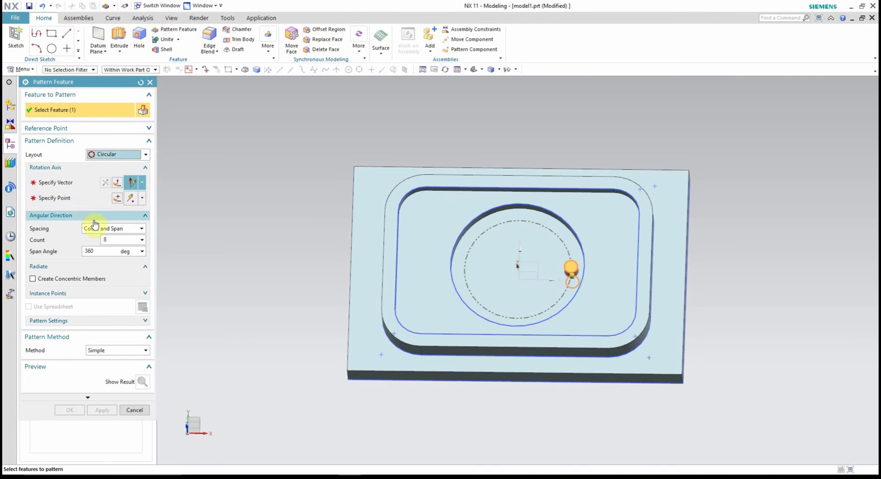
click(64, 182)
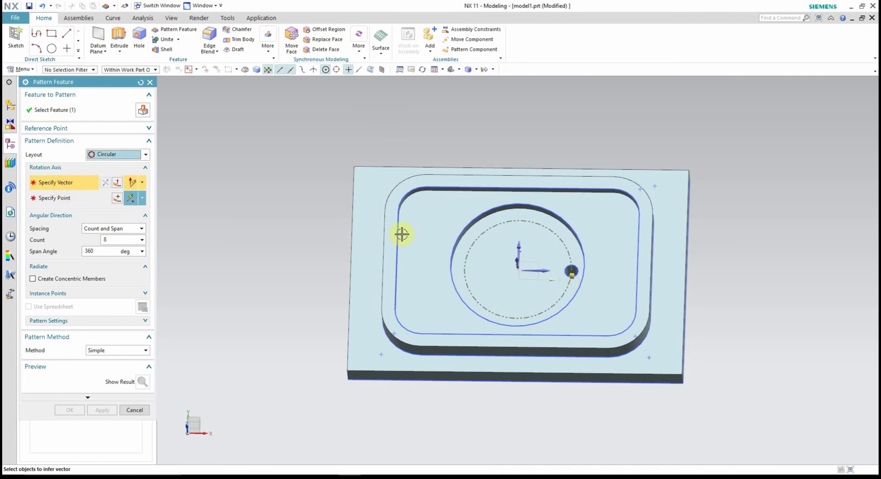
click(484, 232)
click(64, 197)
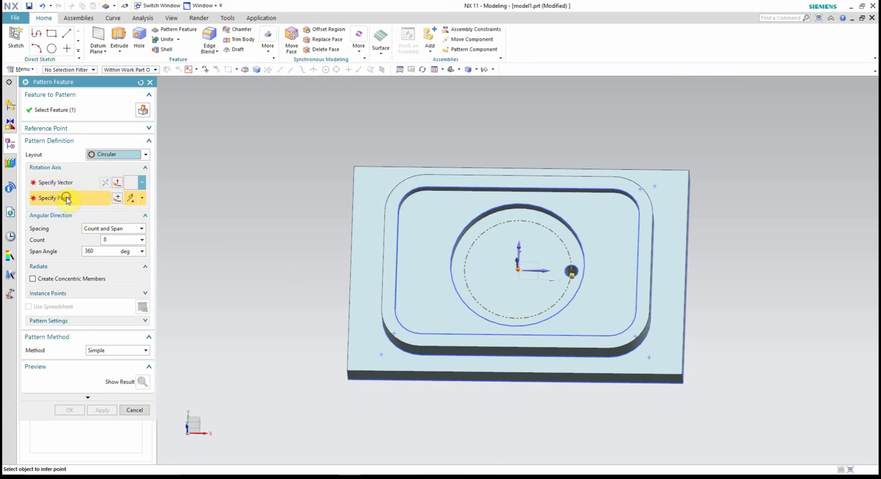
click(507, 269)
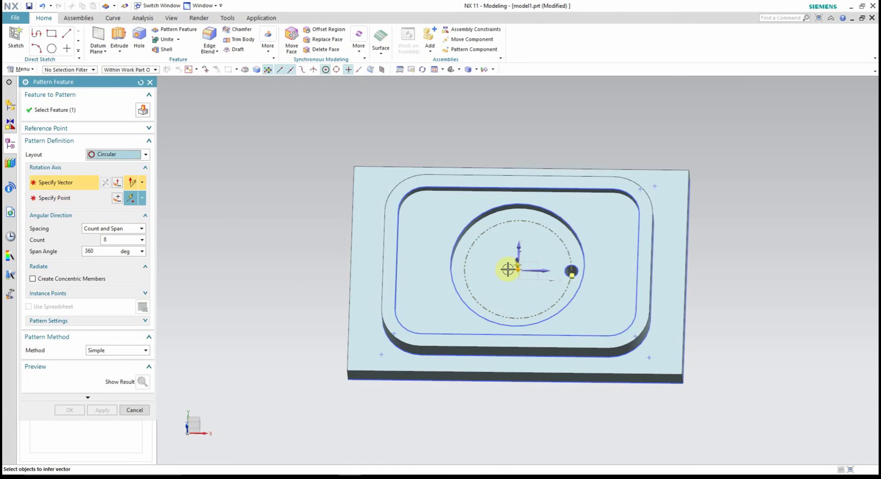
Step: Use the recess's cylindrical wall as the axis, preview 8 holes over 360°, and create the pattern
middle_drag(232, 290, 282, 299)
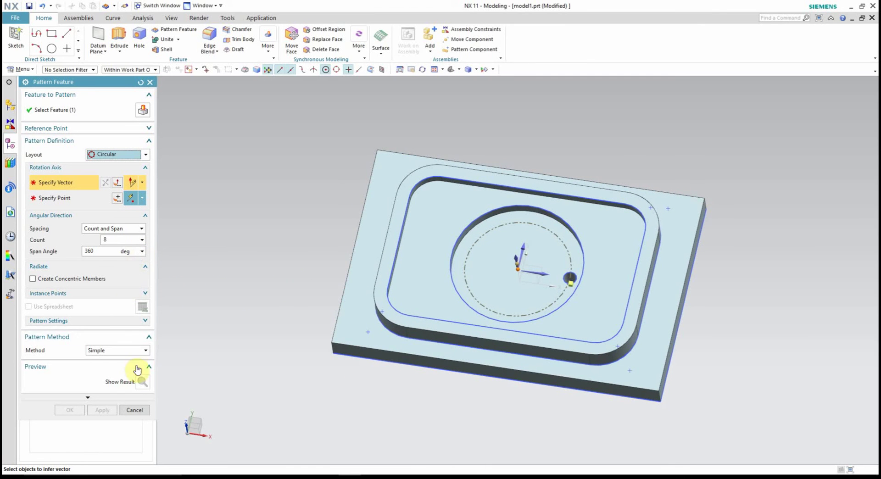
click(144, 382)
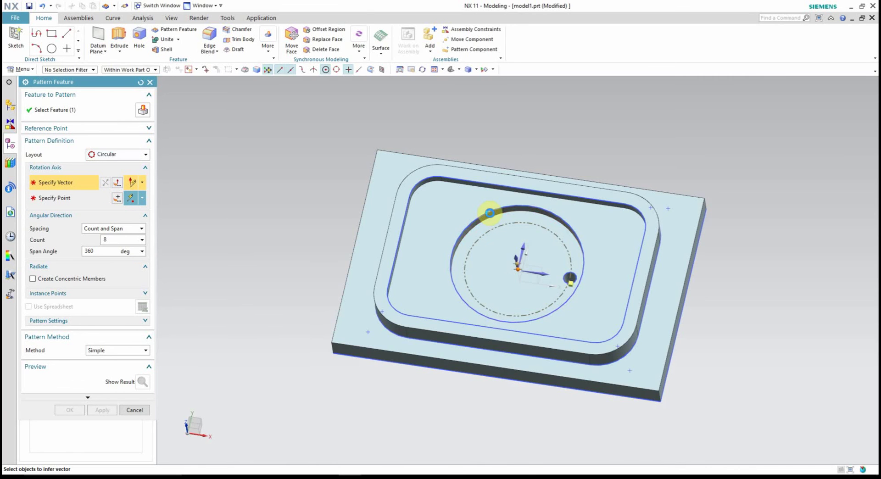
click(486, 216)
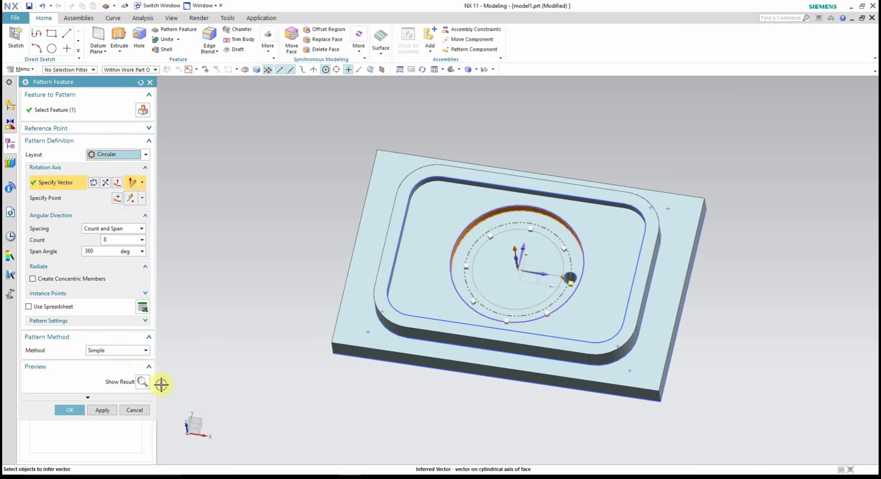
click(142, 381)
middle_drag(360, 381, 366, 403)
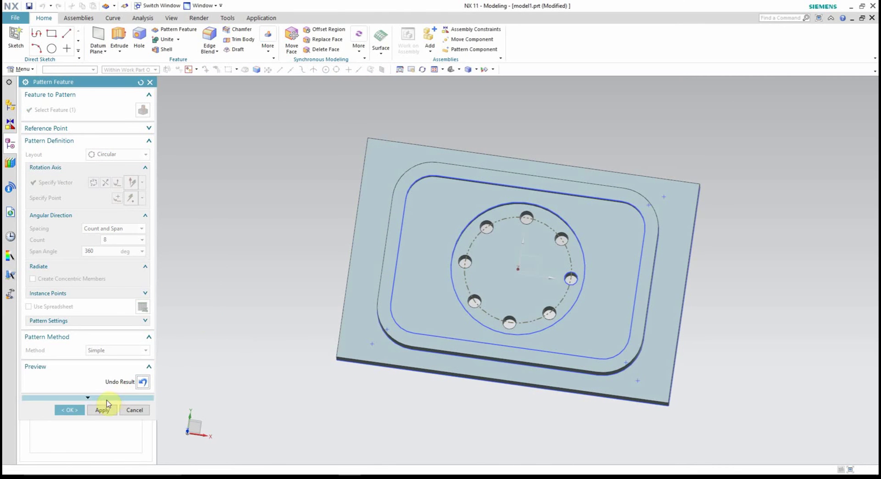
click(70, 410)
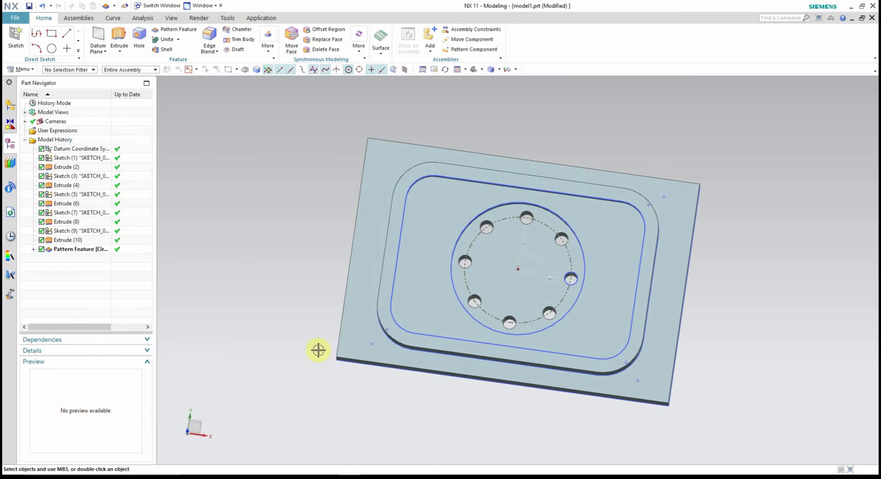
Step: Hide Sketch (9) and begin a new sketch on the plate's top face
right_click(503, 220)
click(556, 209)
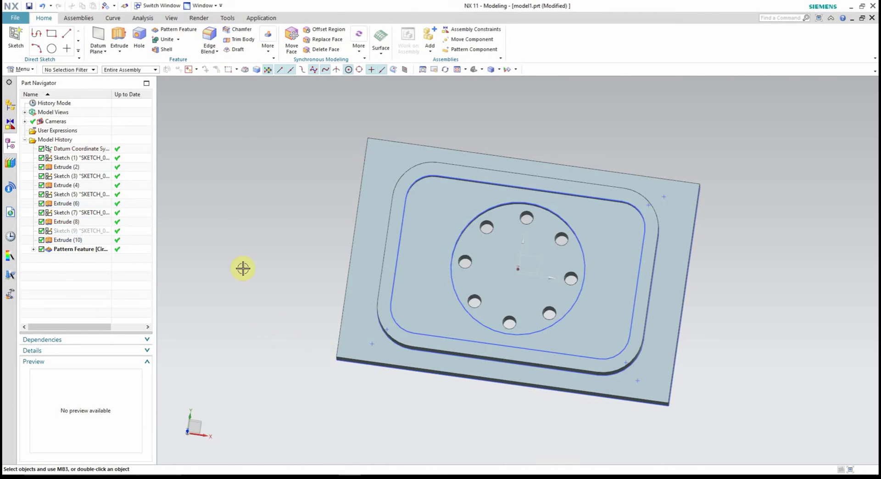
click(16, 36)
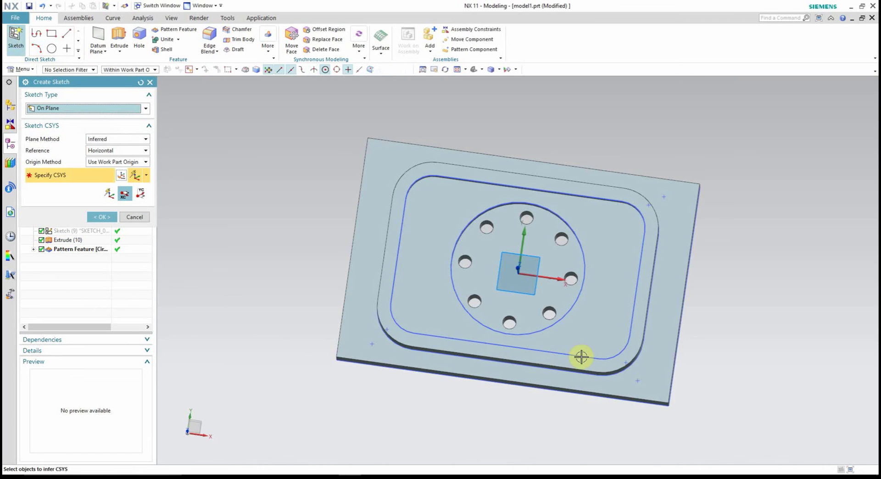
click(670, 387)
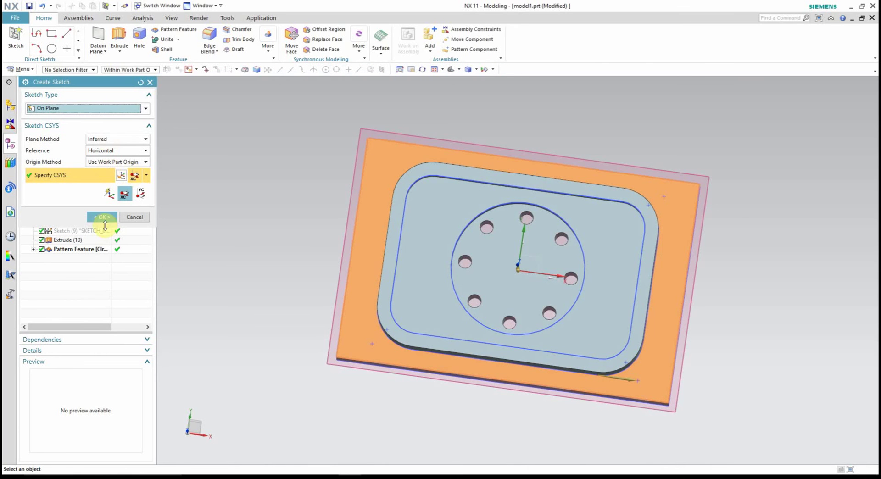
click(104, 219)
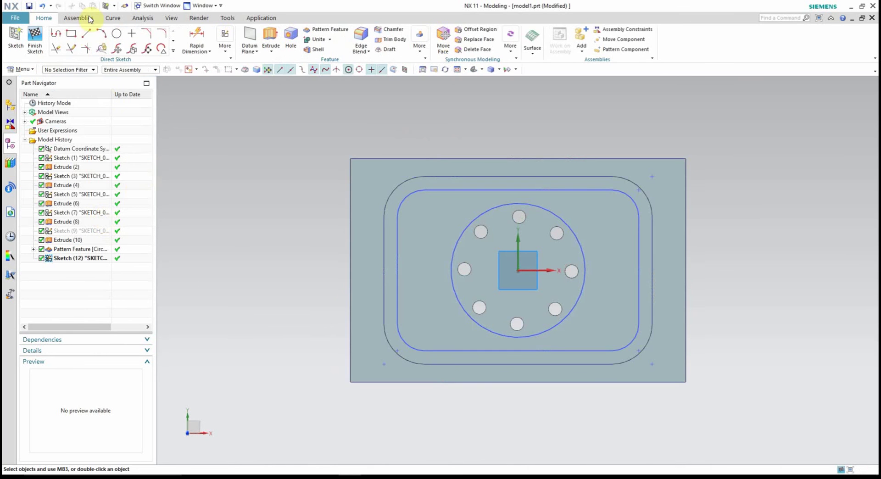
Step: Draw a circle near the plate's lower-right corner and dimension its diameter to 10
click(118, 34)
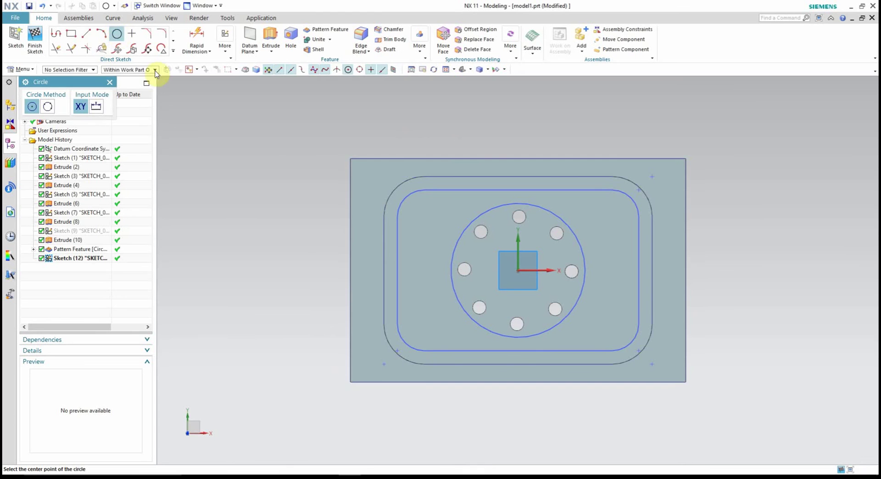
click(661, 364)
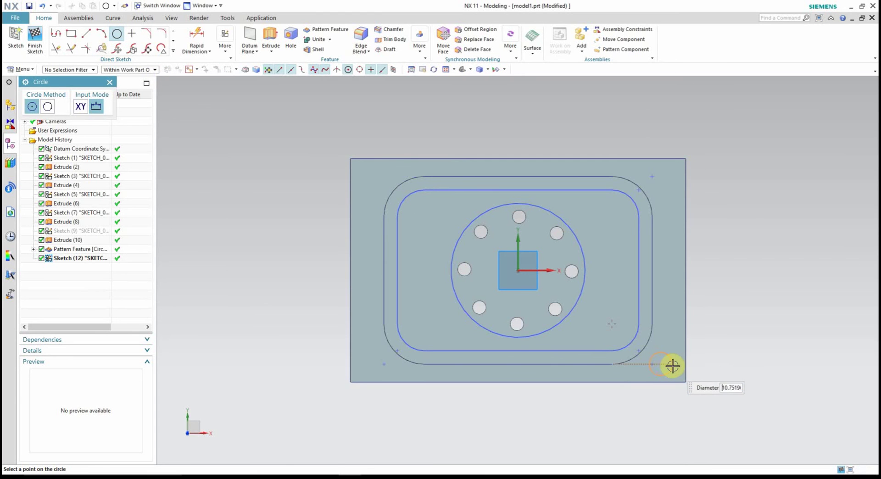
click(672, 366)
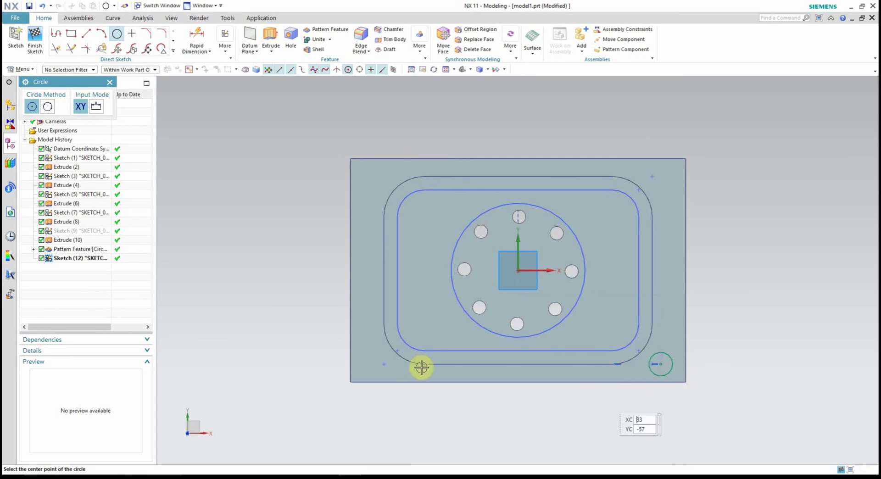
click(192, 40)
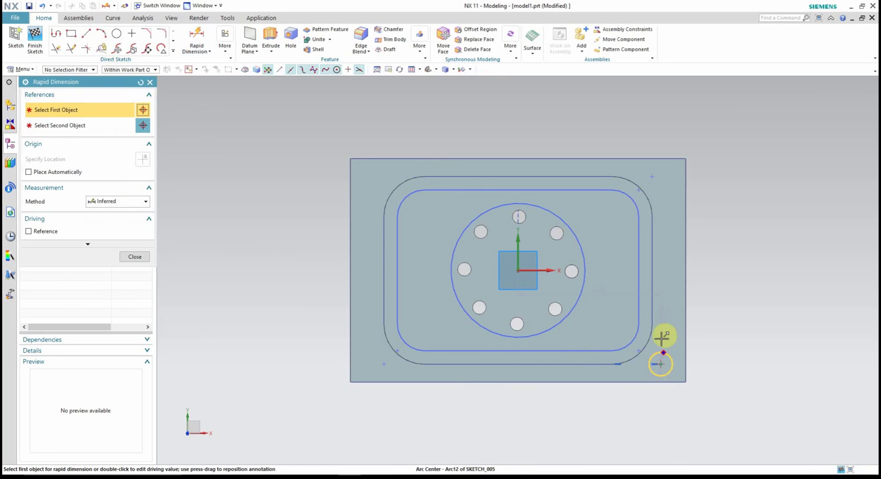
click(660, 363)
click(661, 316)
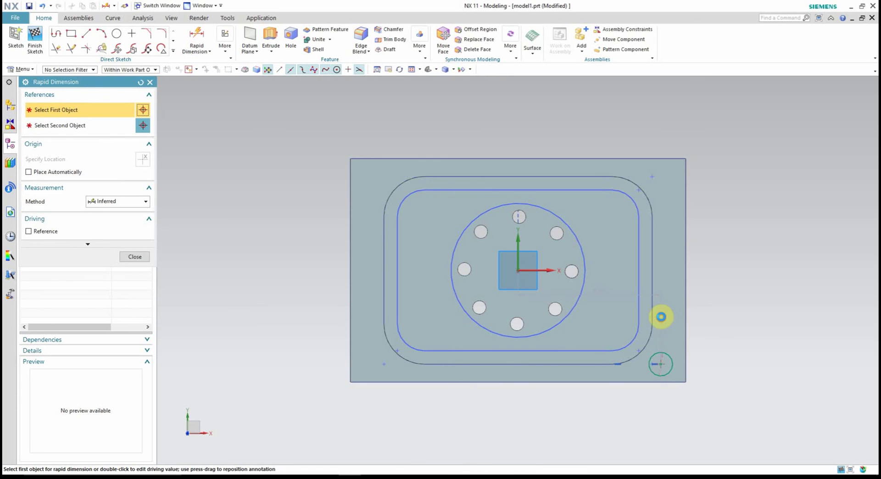
text(10)
key(Return)
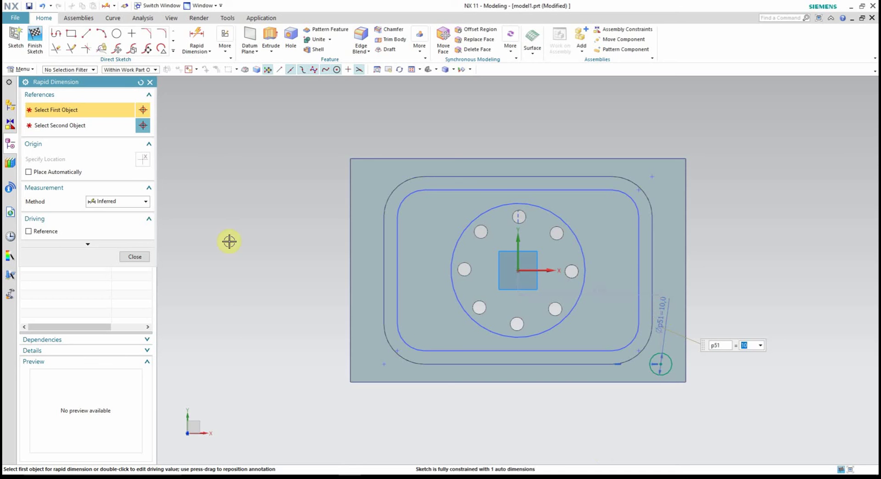
click(149, 82)
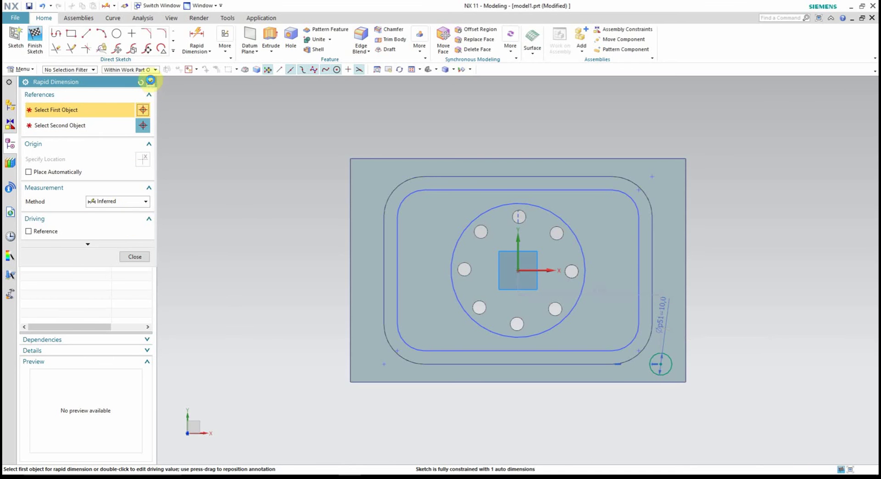
click(172, 41)
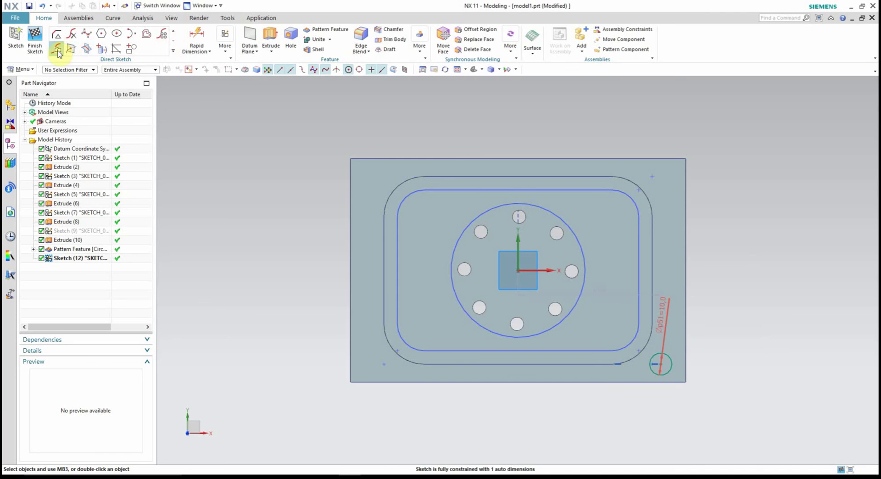
Step: Mirror the lower-right corner circle across the sketch's horizontal axis
click(58, 50)
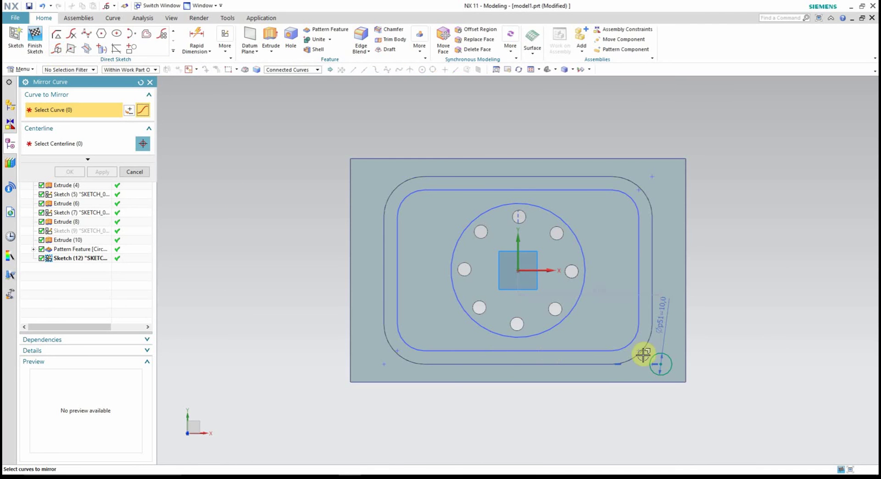
click(660, 356)
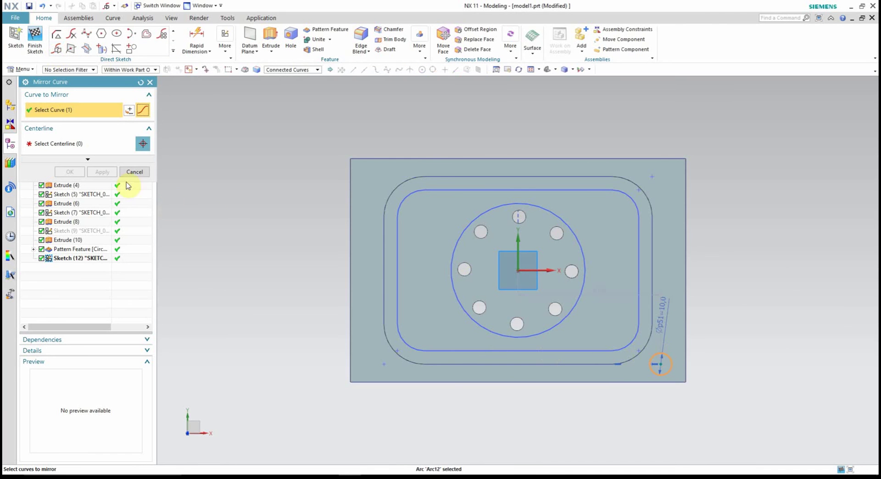
click(83, 143)
click(550, 270)
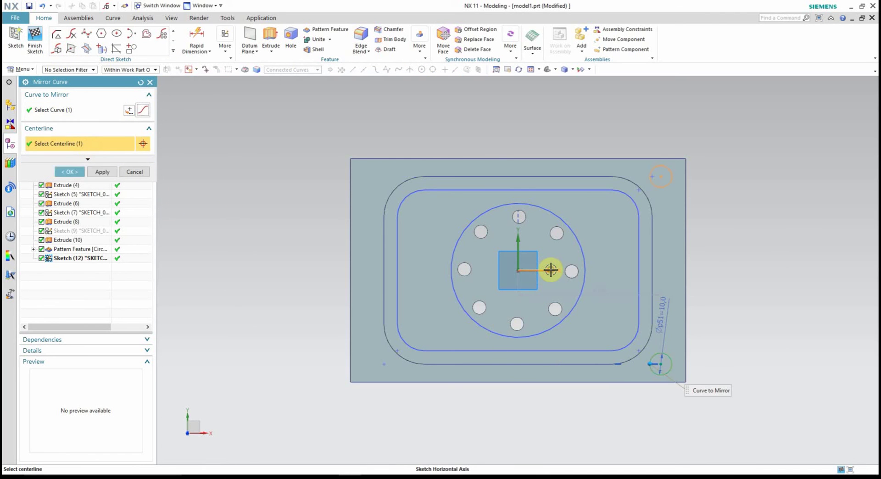
click(73, 174)
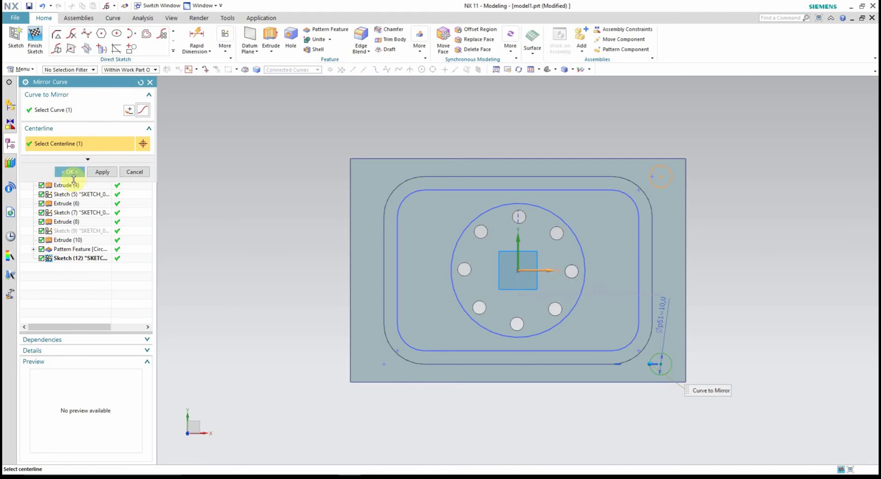
Step: Mirror the right-hand corner circles across the sketch's vertical axis to fill the left corners
click(54, 49)
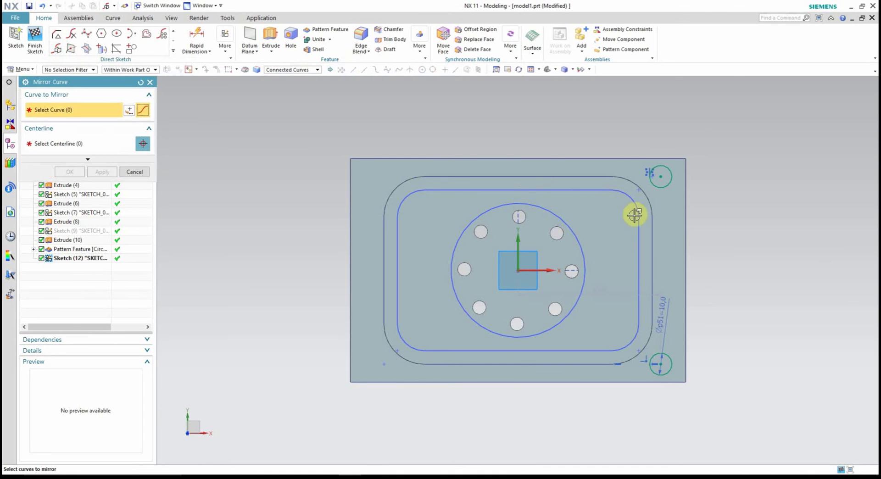
click(665, 188)
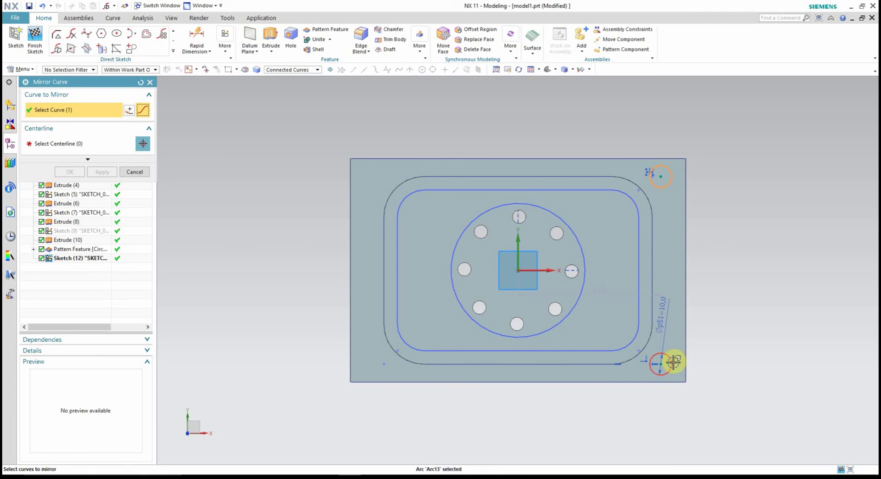
click(59, 143)
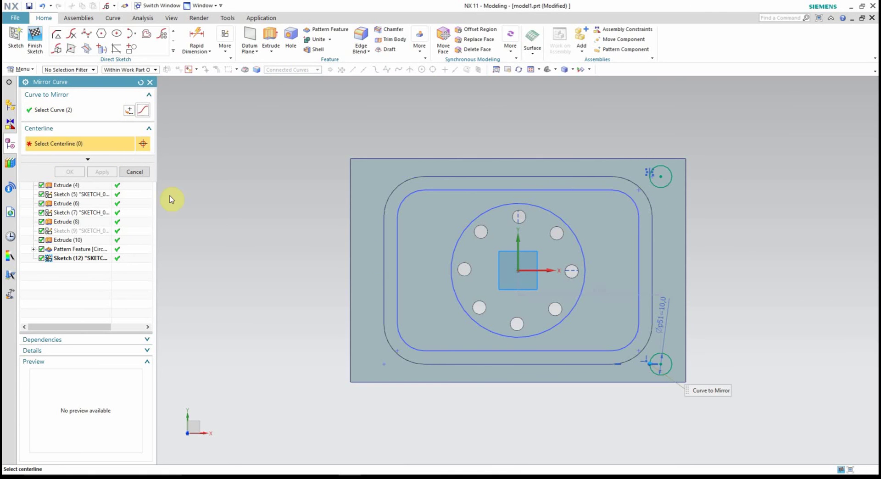
click(519, 241)
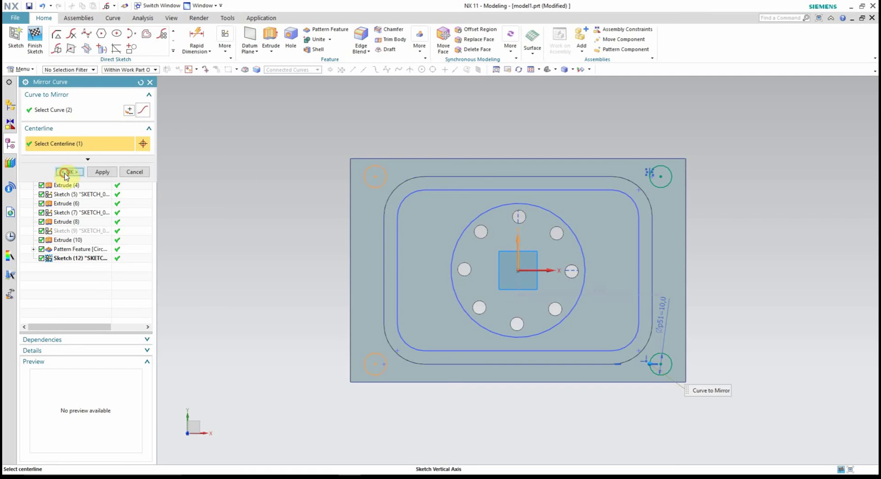
click(64, 173)
click(198, 37)
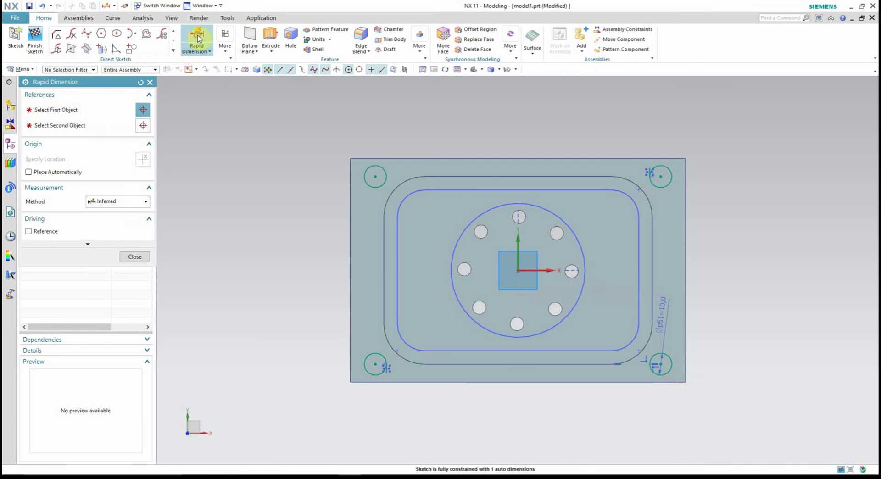
Step: Dimension the horizontal spacing between the top corner circles as 130
click(377, 180)
click(662, 177)
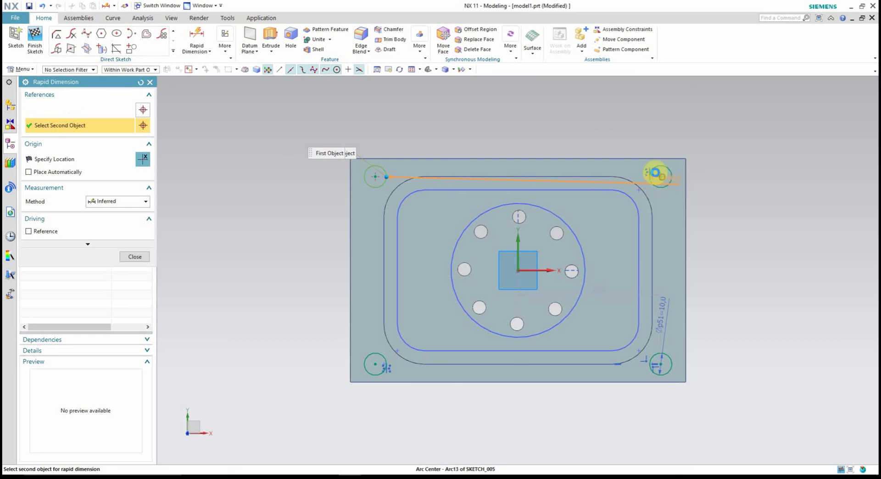
click(530, 111)
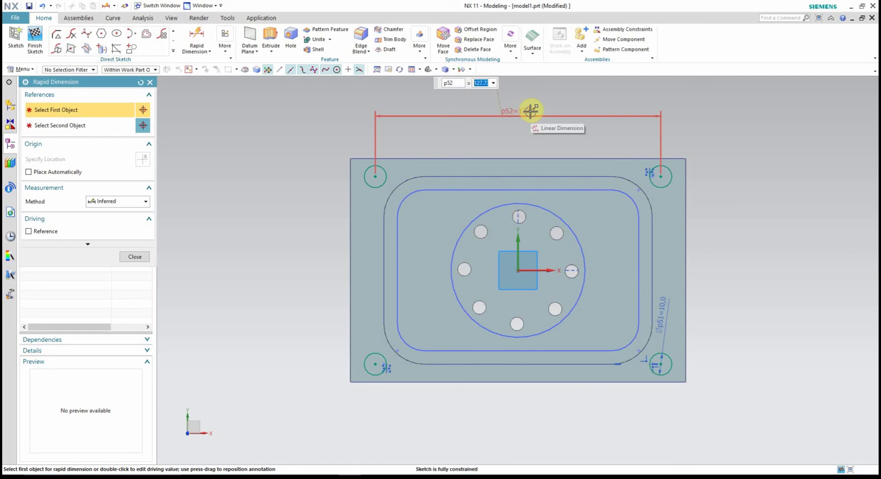
key(Return)
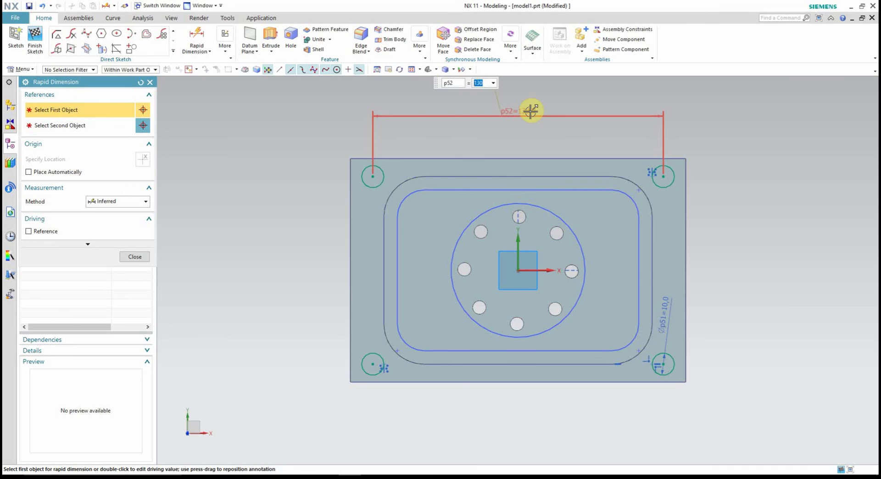
Step: Set the right circles' vertical spacing to 80, delete the conflicting constraint, and finish the sketch
click(663, 175)
click(663, 364)
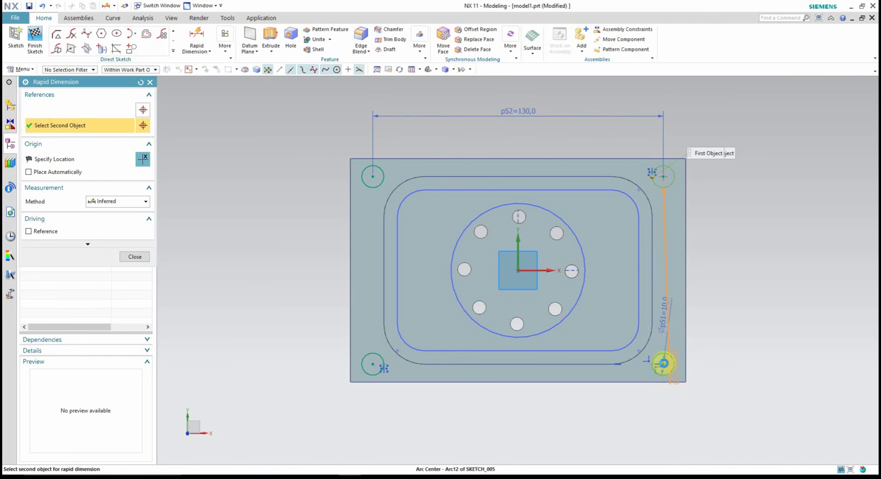
click(721, 277)
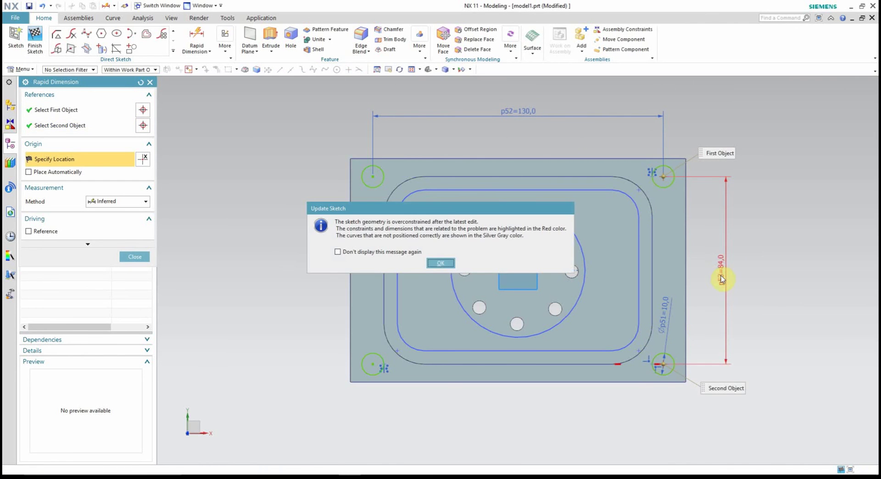
click(444, 264)
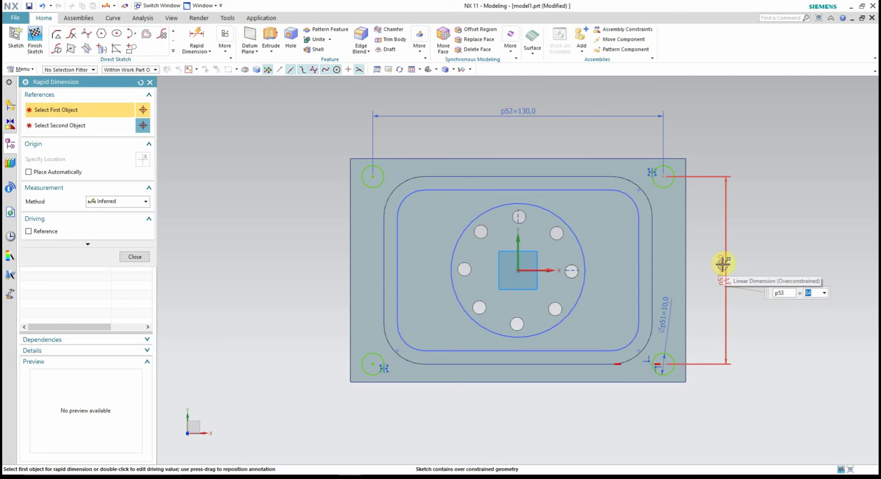
text(80)
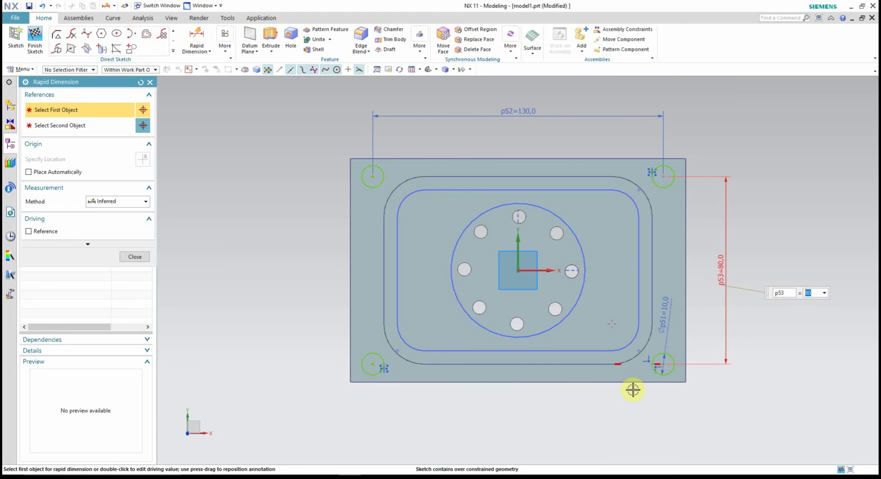
key(Escape)
right_click(619, 366)
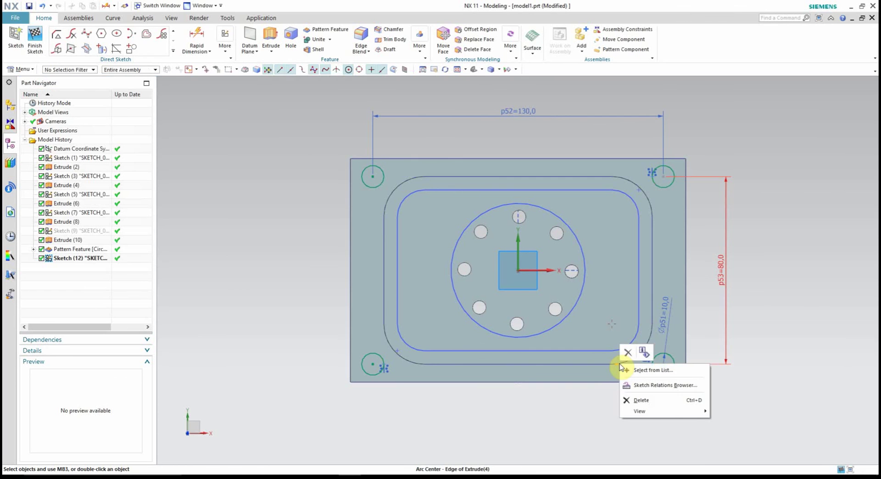
click(647, 401)
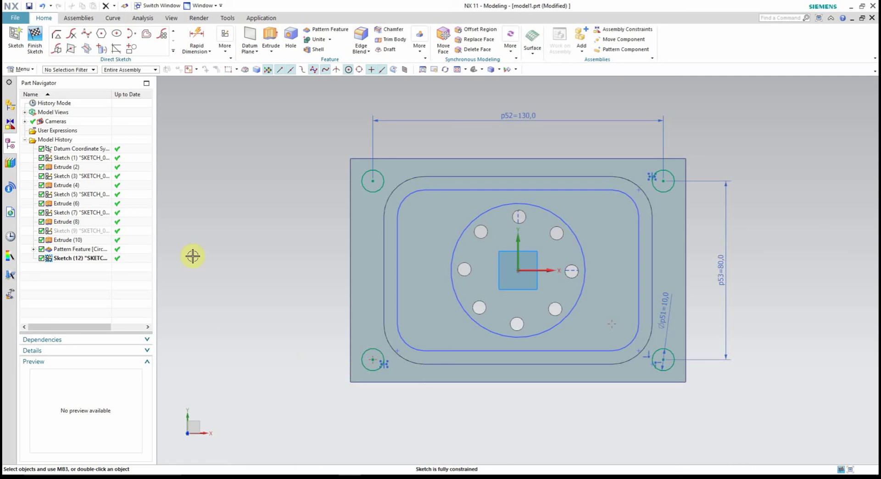
click(34, 37)
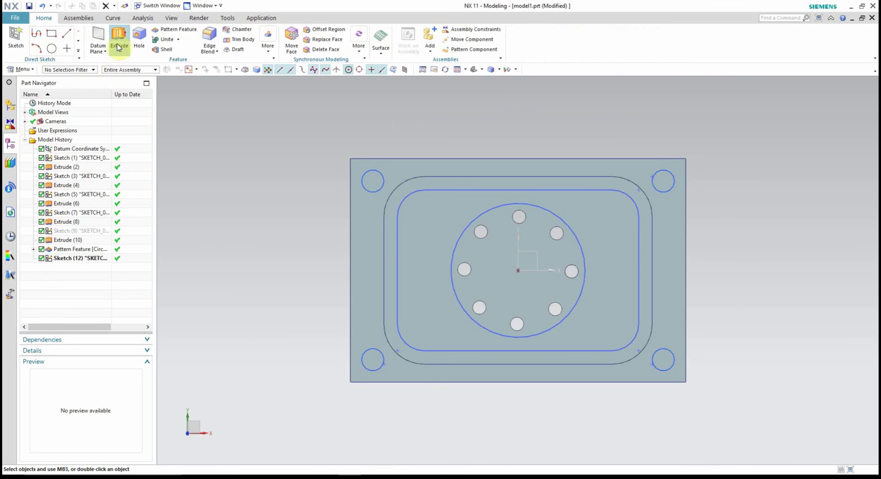
Step: Extrude Sketch (12) Through All with subtract, cutting four Ø10 corner through-holes
click(62, 259)
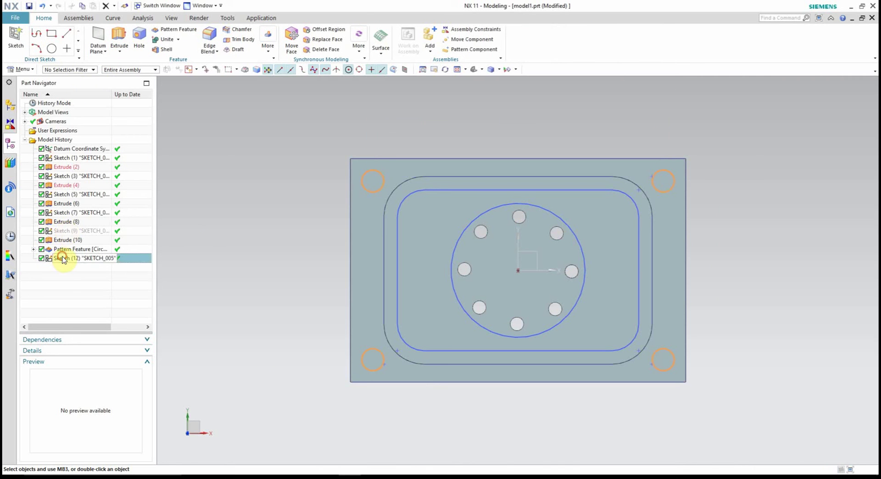
click(119, 39)
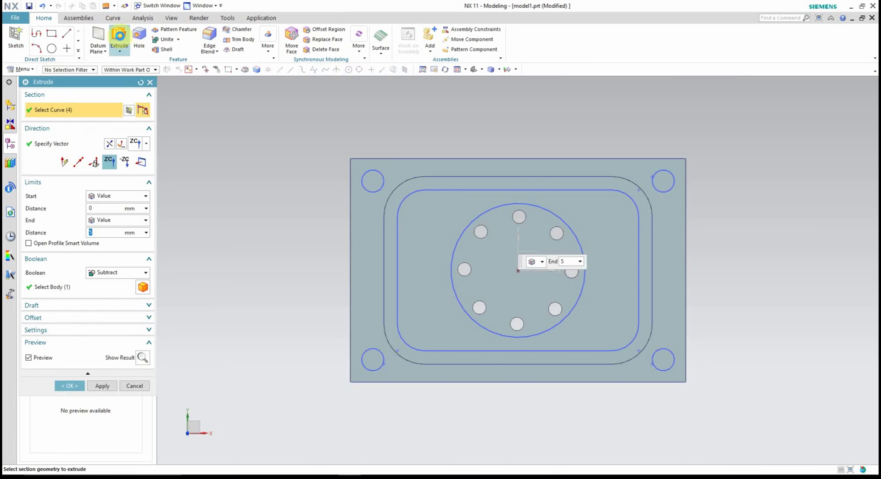
mouse_move(270, 261)
middle_down()
mouse_move(244, 202)
mouse_move(187, 237)
middle_up()
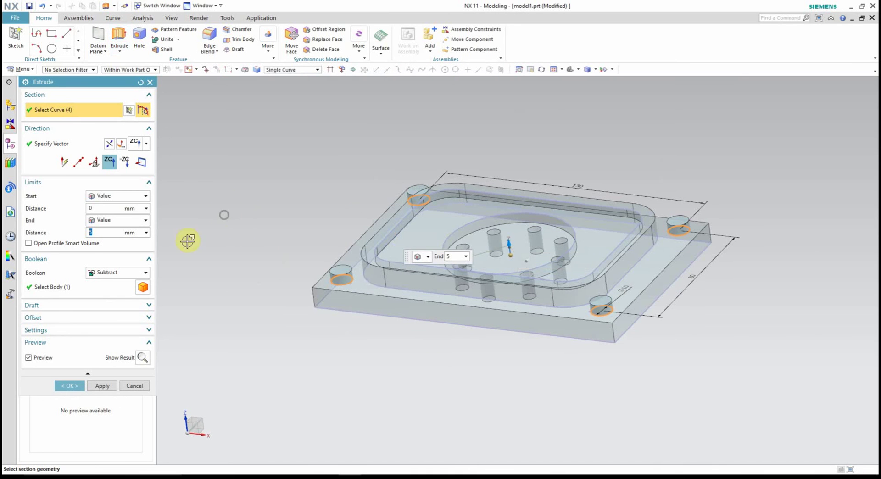
click(140, 197)
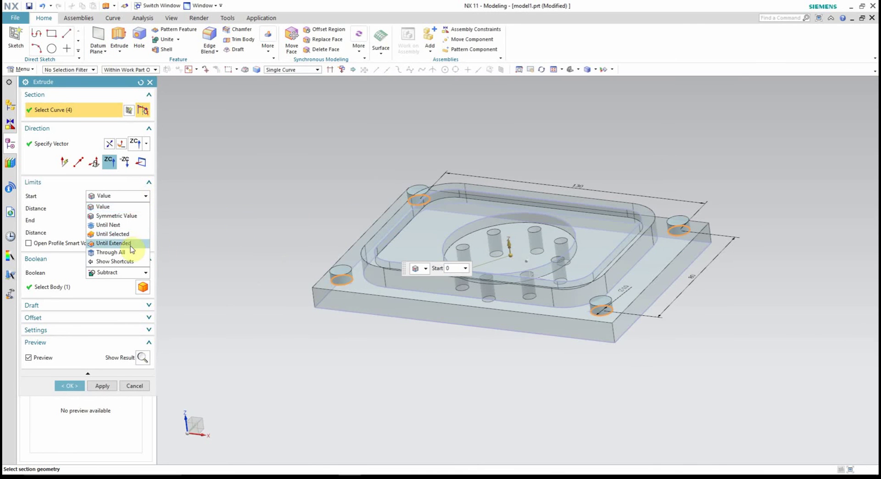
click(128, 252)
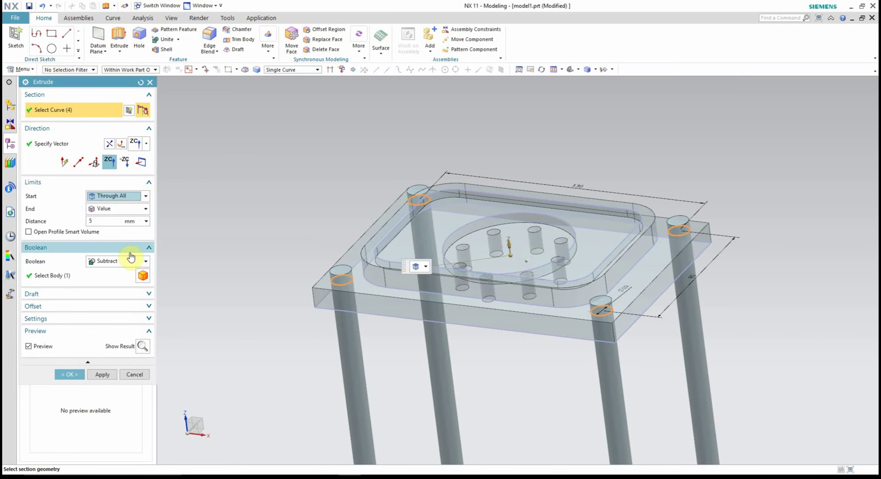
click(70, 374)
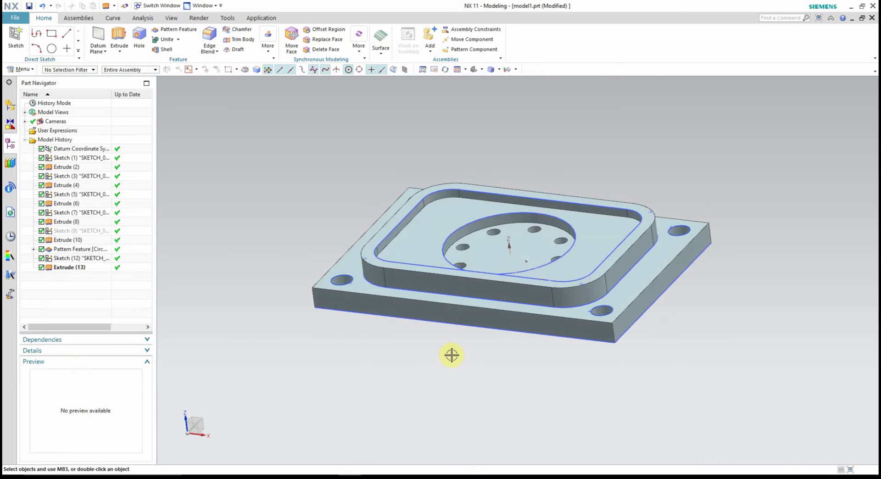
mouse_move(451, 354)
middle_down()
mouse_move(473, 406)
mouse_move(466, 392)
middle_up()
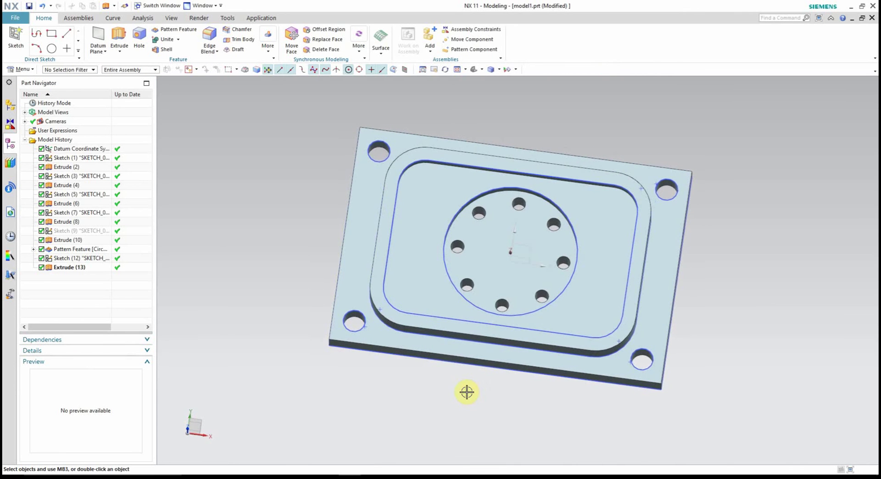